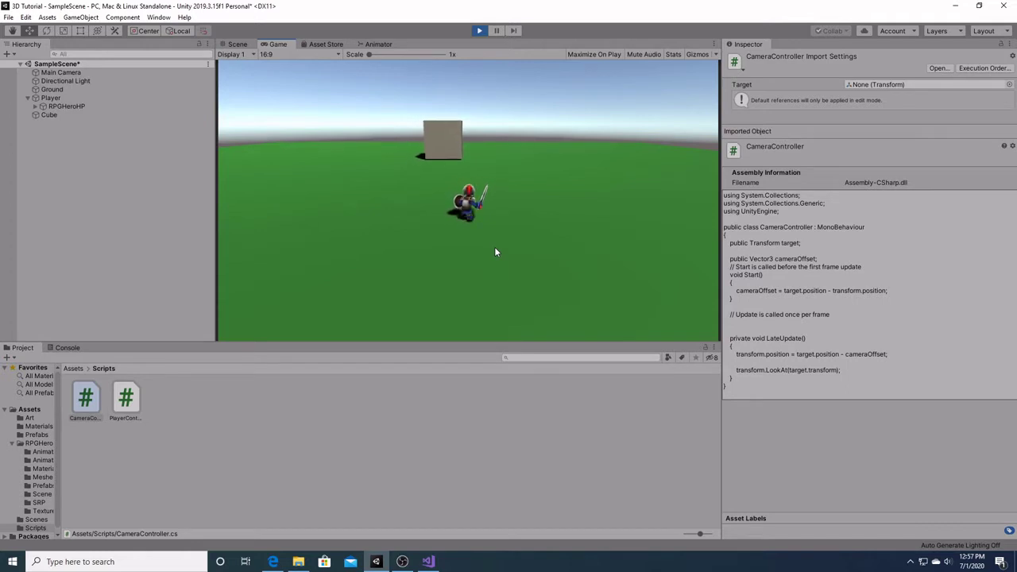
# Step: Drive the hero right and left with D and A, then exit Play mode
pyautogui.press('d')
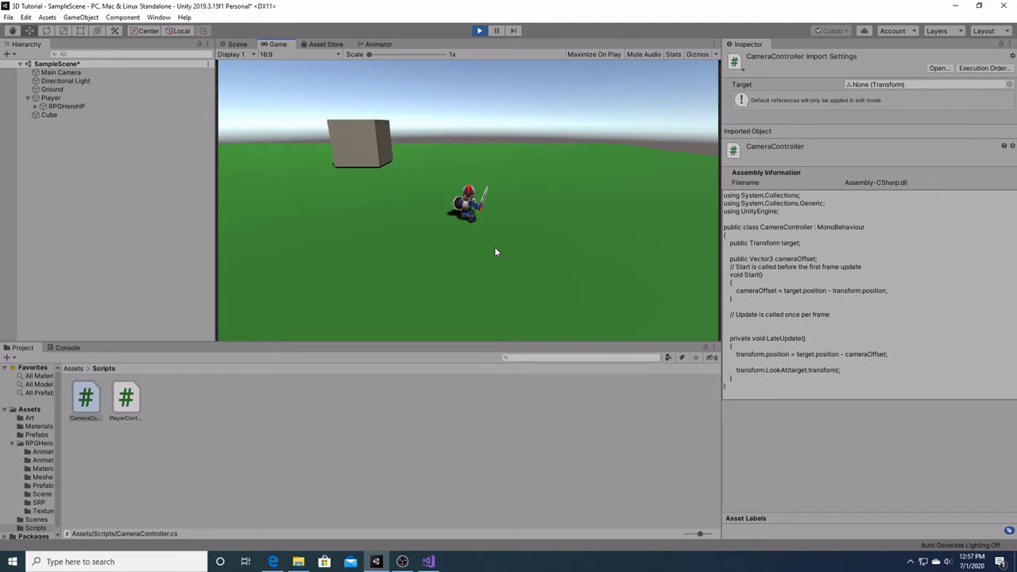
pyautogui.press('a')
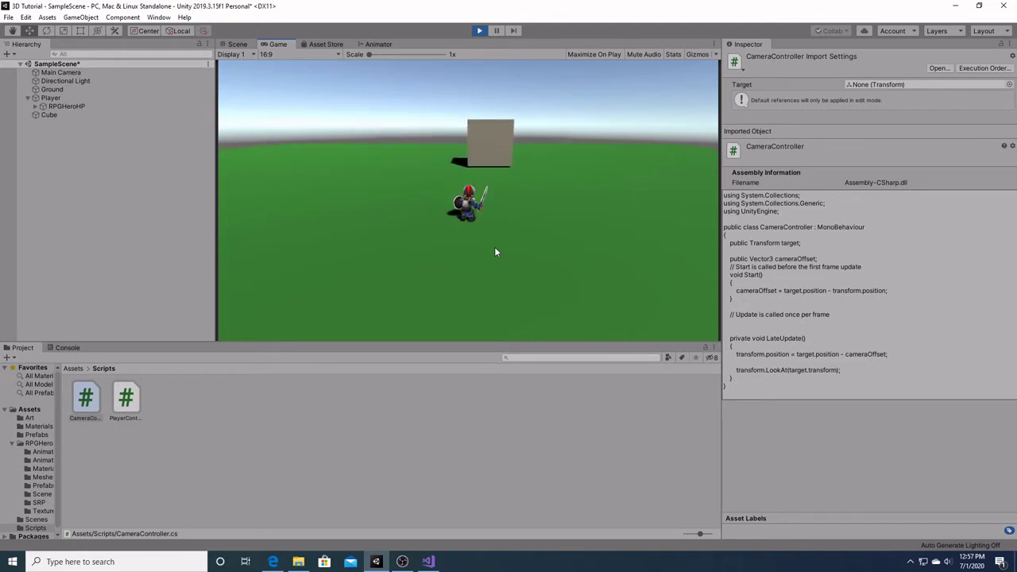
pyautogui.click(479, 31)
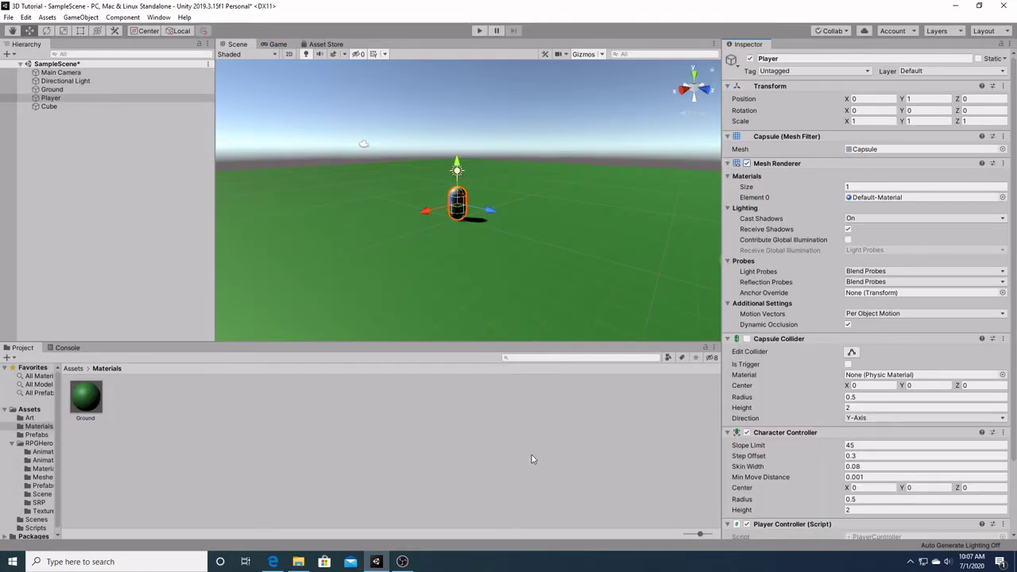
# Step: Place the RPGHeroHP prefab from RPGHero > Prefabs in the scene and nest it under Player
pyautogui.click(40, 444)
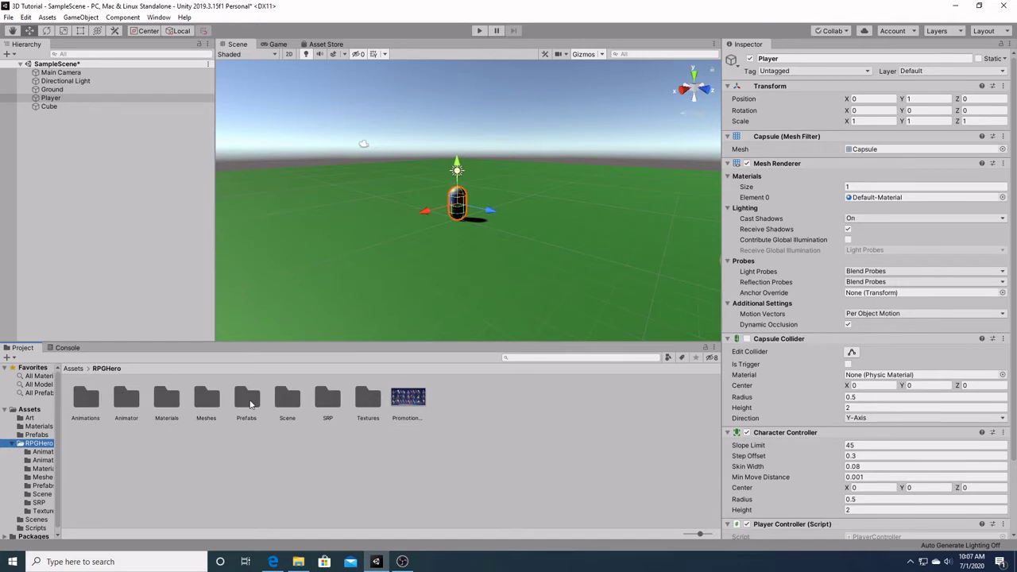
pyautogui.doubleClick(246, 399)
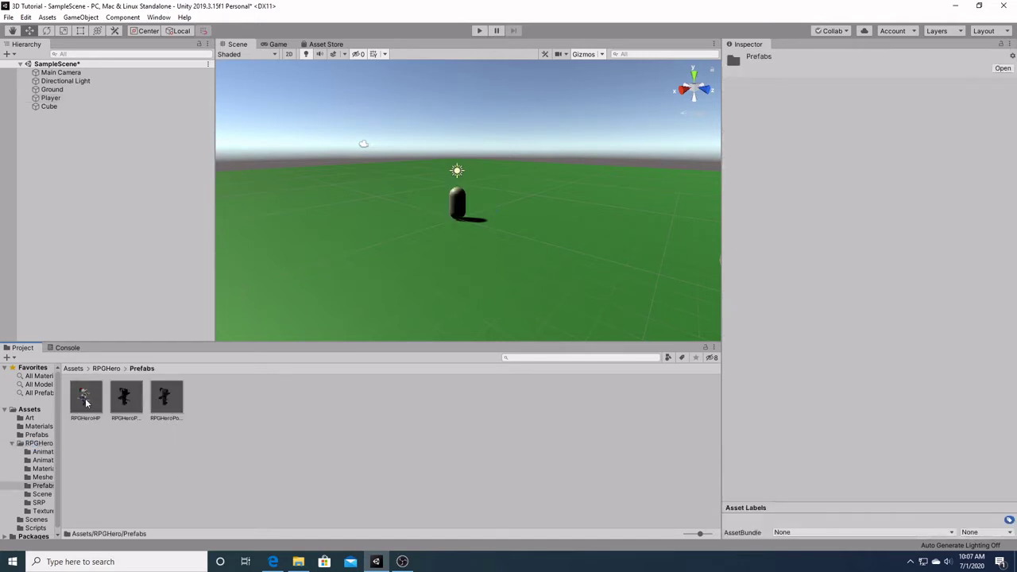
pyautogui.moveTo(86, 401); pyautogui.dragTo(372, 259)
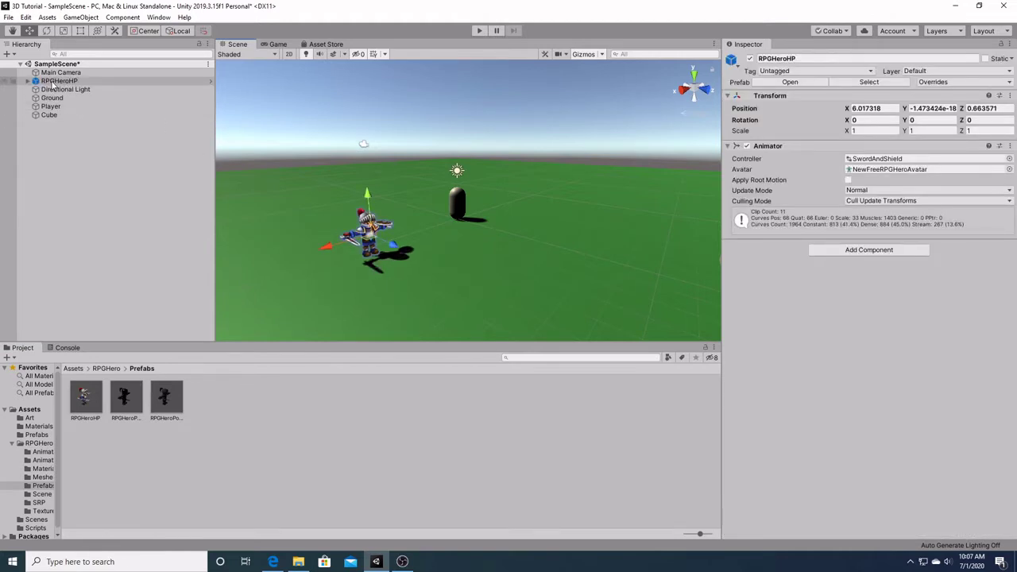
pyautogui.moveTo(51, 107)
pyautogui.mouseDown()
pyautogui.moveTo(60, 83)
pyautogui.moveTo(49, 99)
pyautogui.mouseUp()
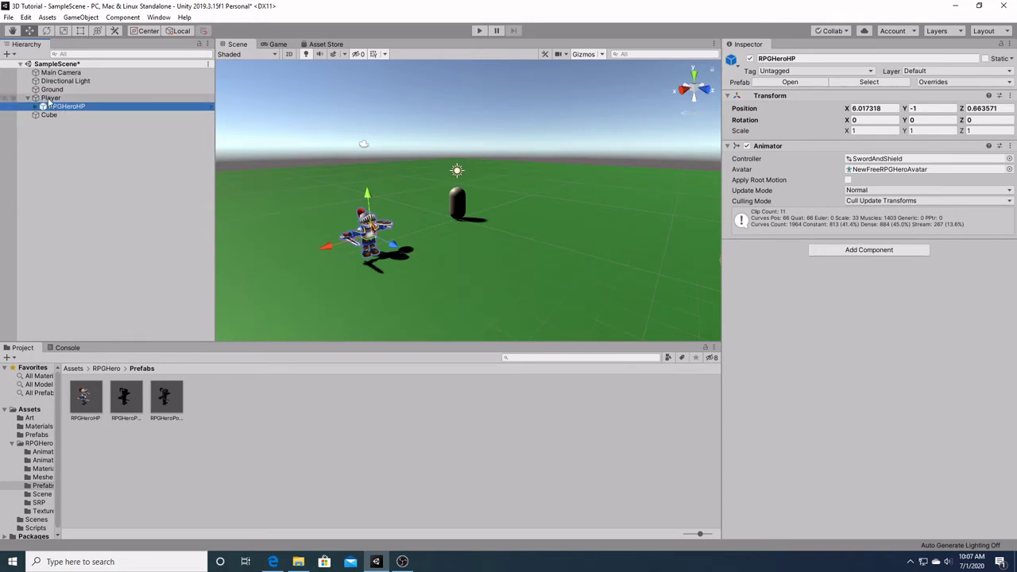
# Step: Set the RPGHeroHP Position X and Z to 0
pyautogui.click(452, 206)
pyautogui.hotkey('ctrl', 'z')
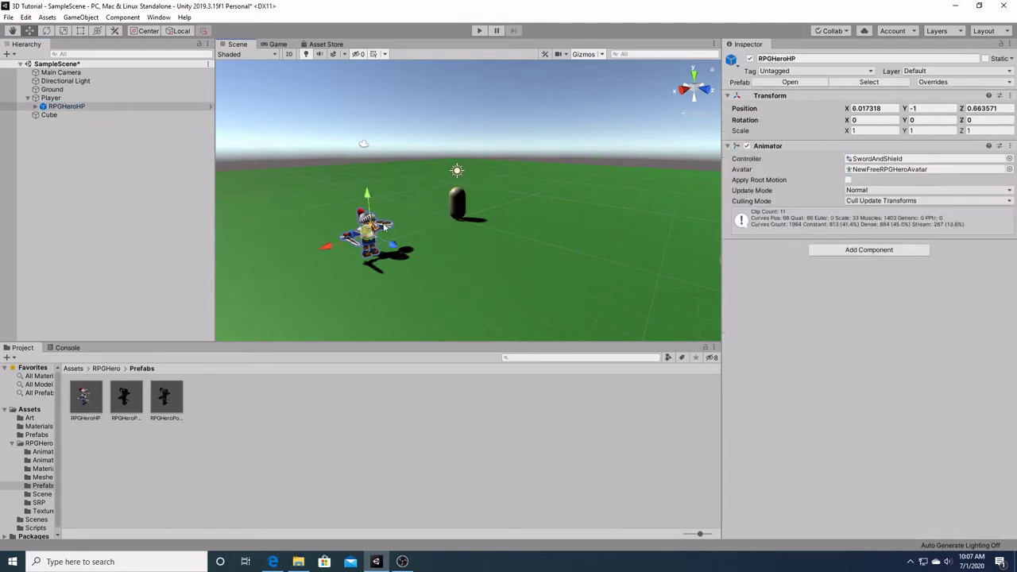
pyautogui.click(873, 108)
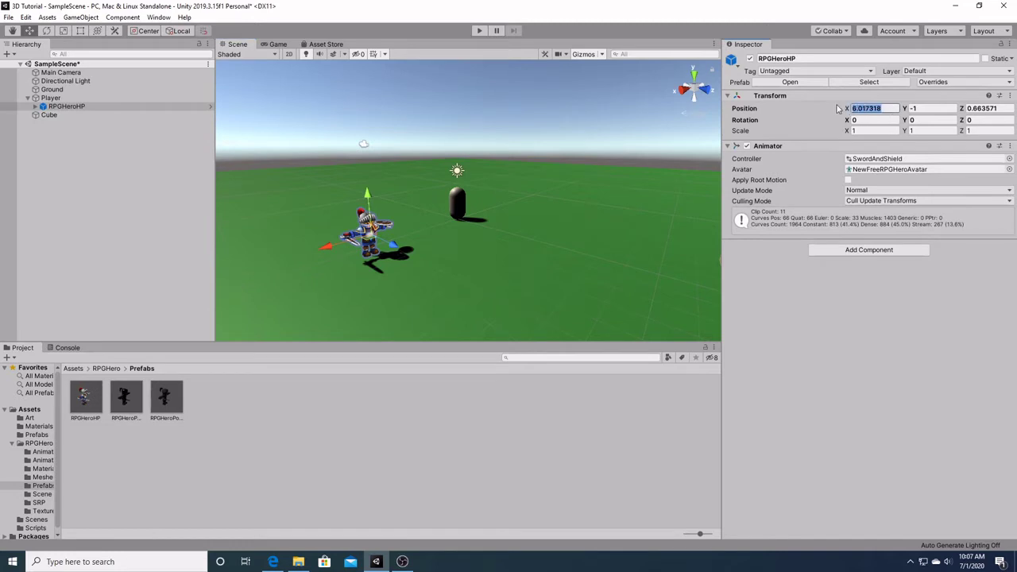
pyautogui.write('0')
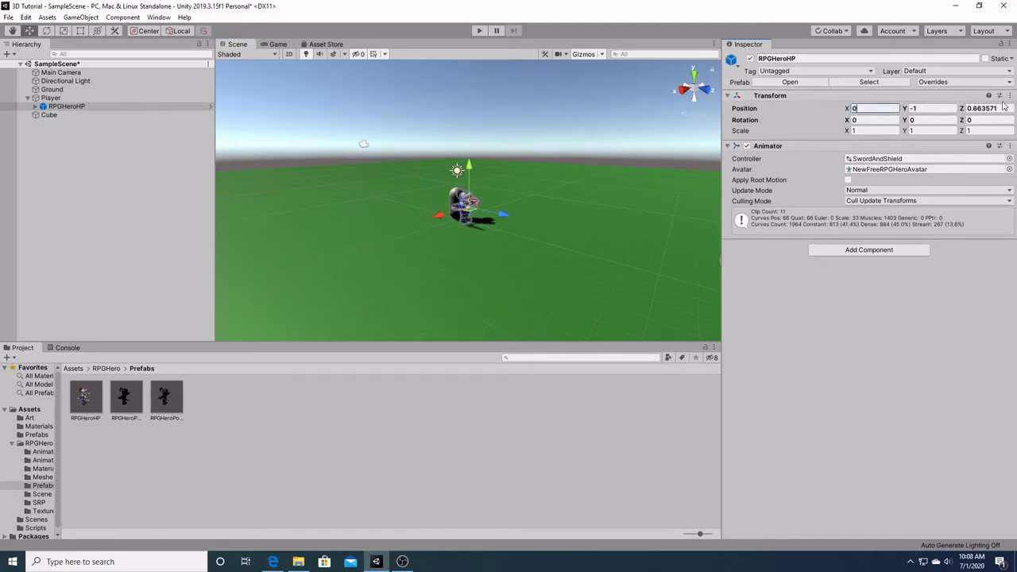
pyautogui.click(968, 109)
pyautogui.write('0')
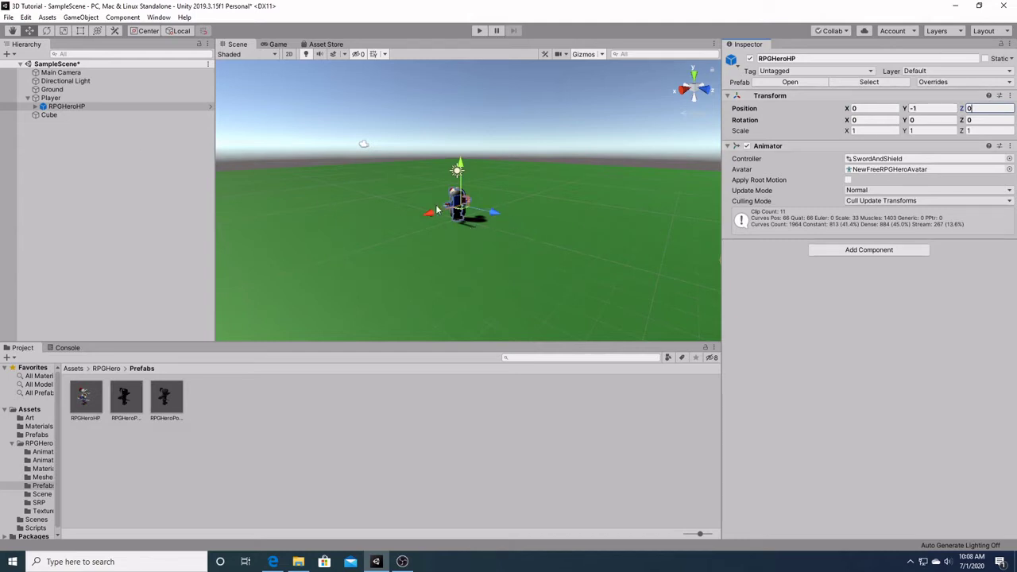
pyautogui.scroll(3, 446, 203)
pyautogui.scroll(-3, 447, 203)
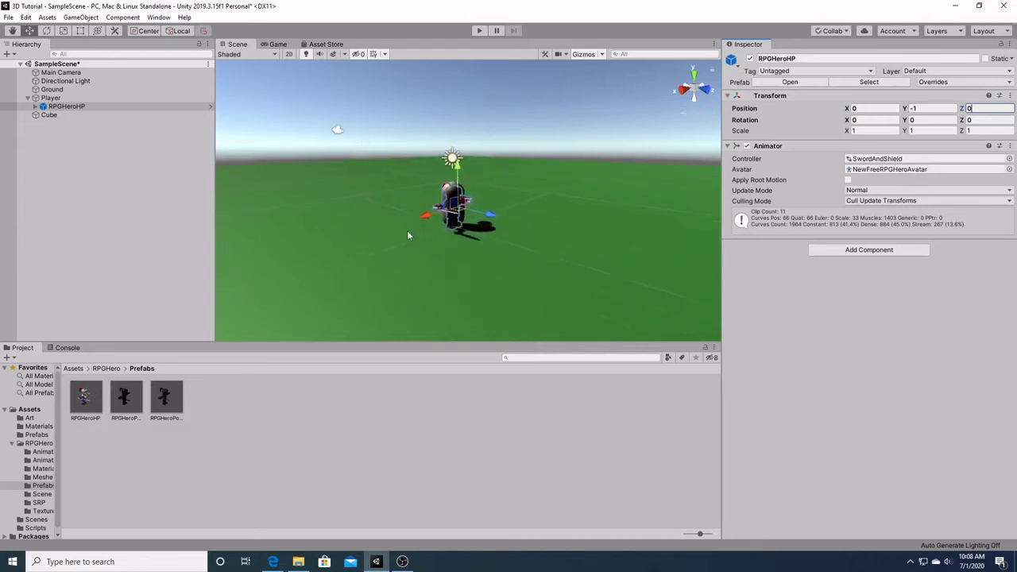
# Step: Turn off the Player's Mesh Renderer so only the knight is visible
pyautogui.click(54, 99)
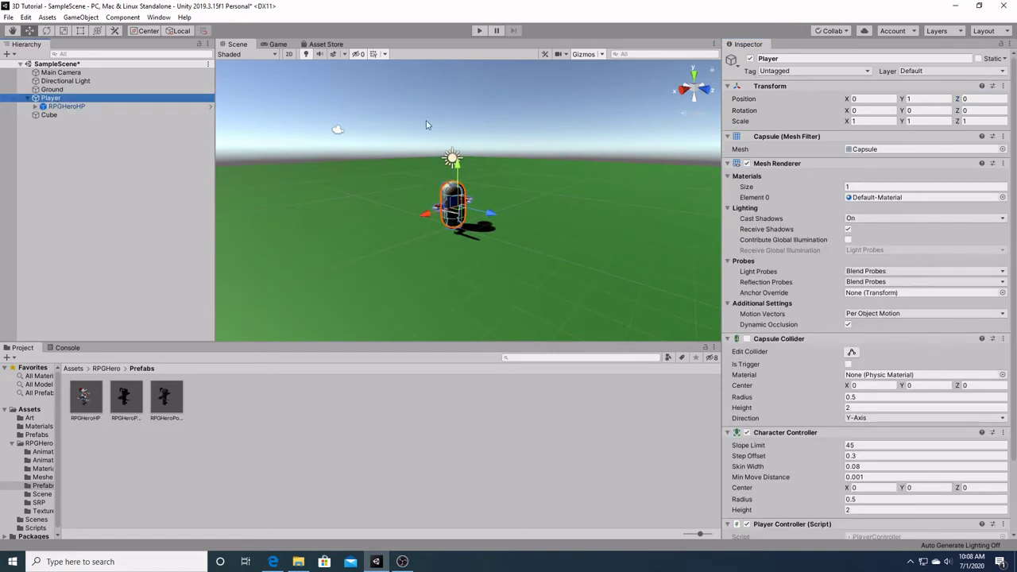
pyautogui.click(746, 164)
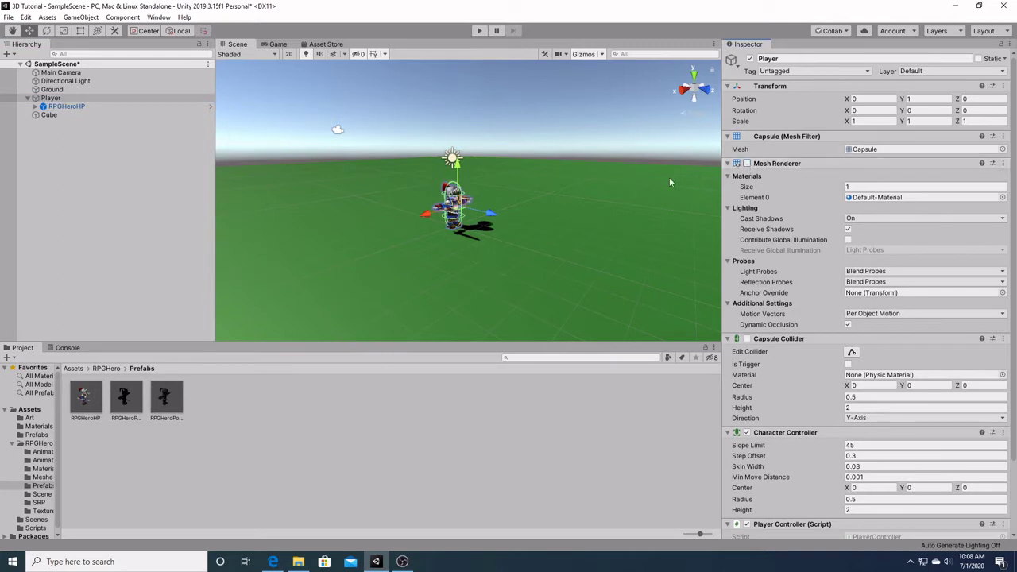
pyautogui.click(443, 285)
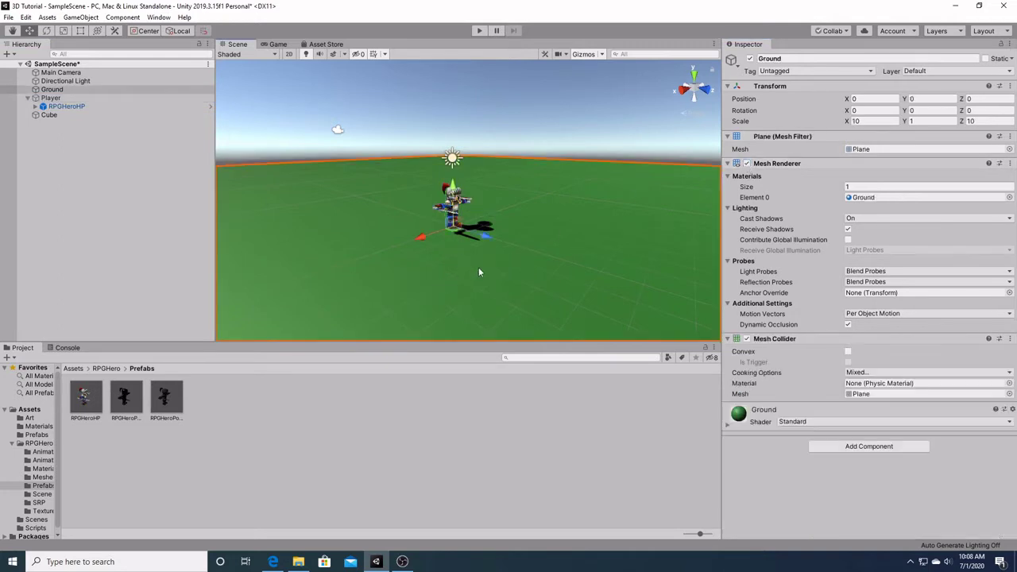
pyautogui.scroll(5, 449, 222)
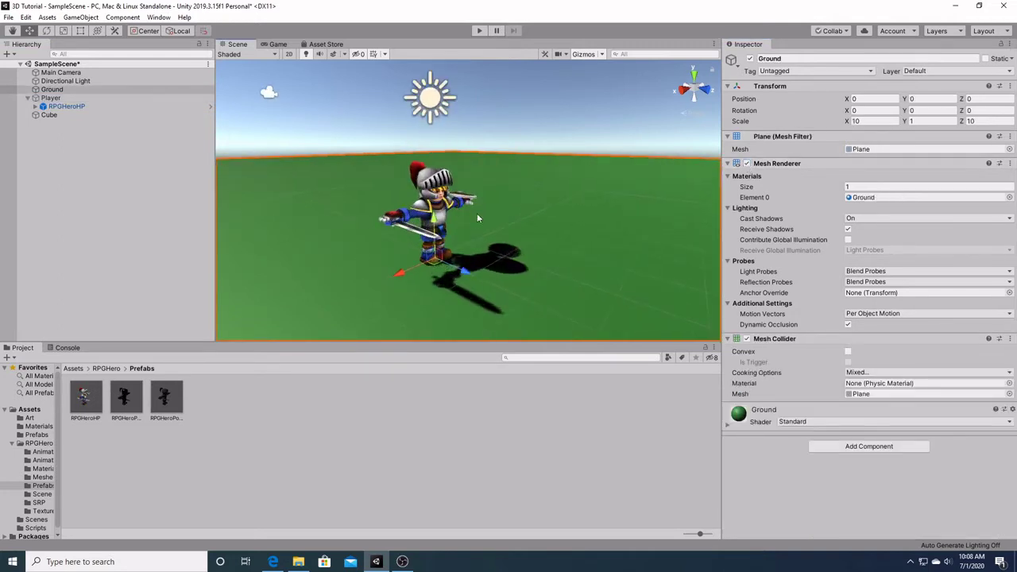
pyautogui.click(478, 31)
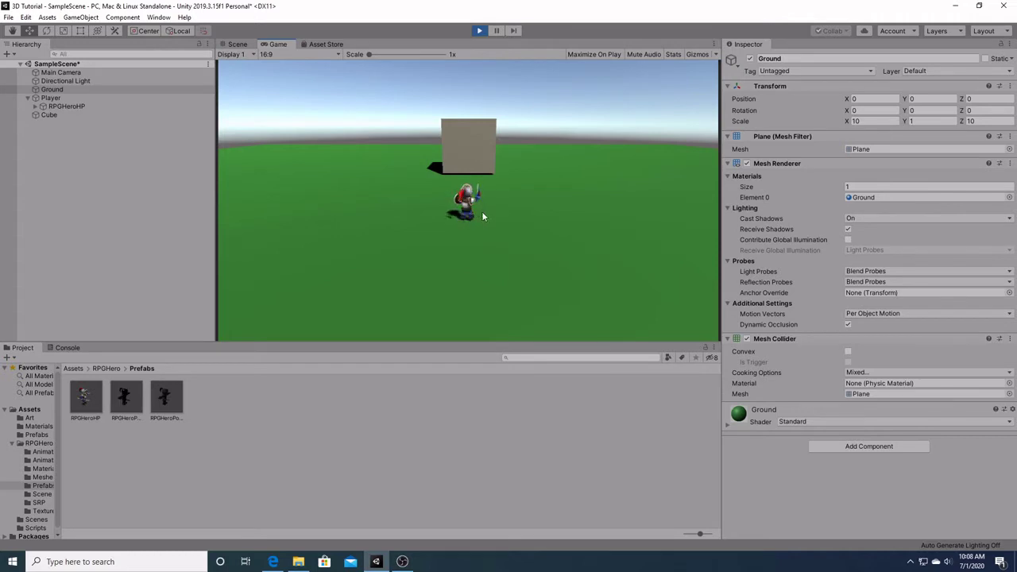
pyautogui.press('w')
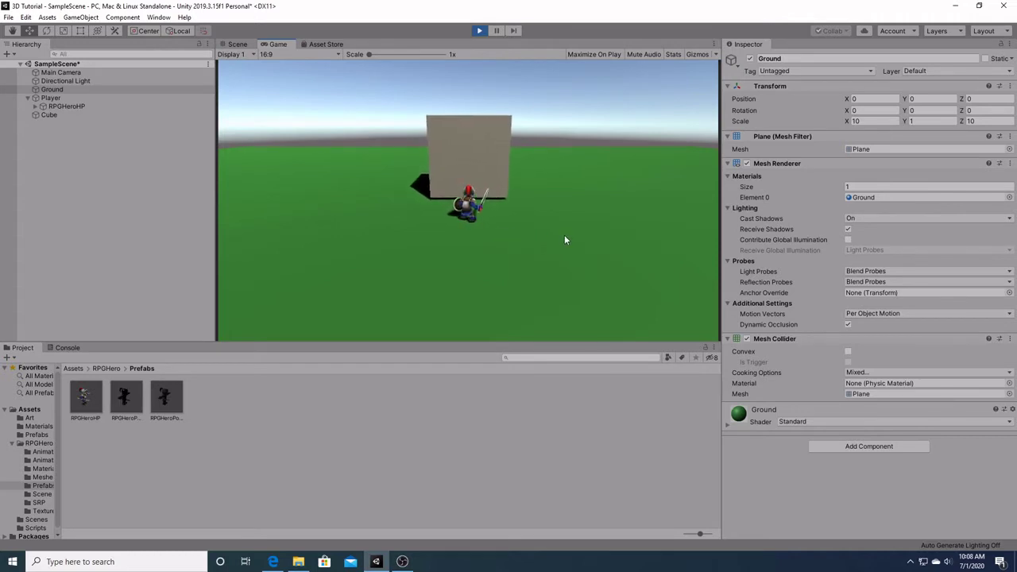
pyautogui.press('d')
pyautogui.press('a')
pyautogui.press('a')
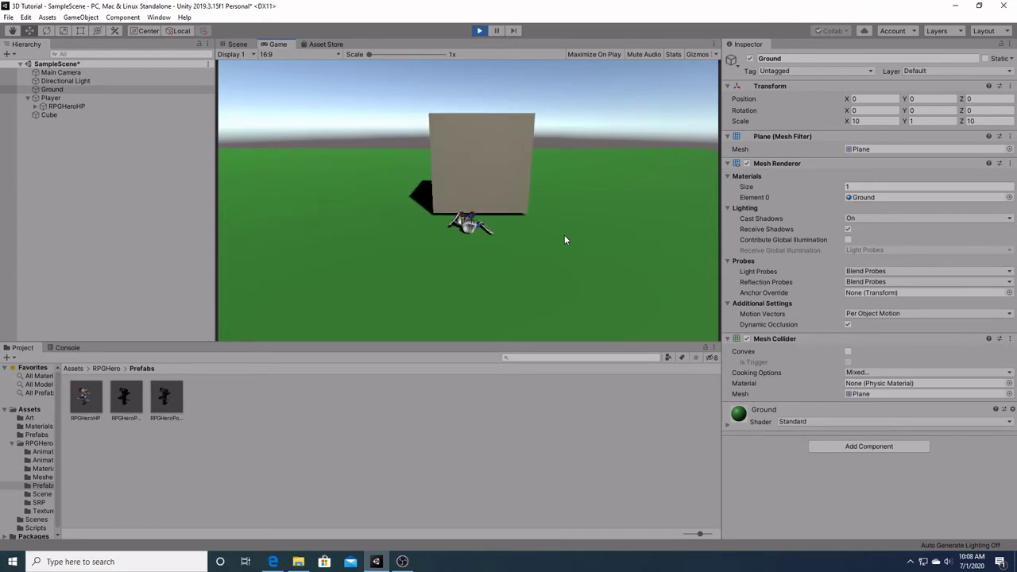
pyautogui.press('s')
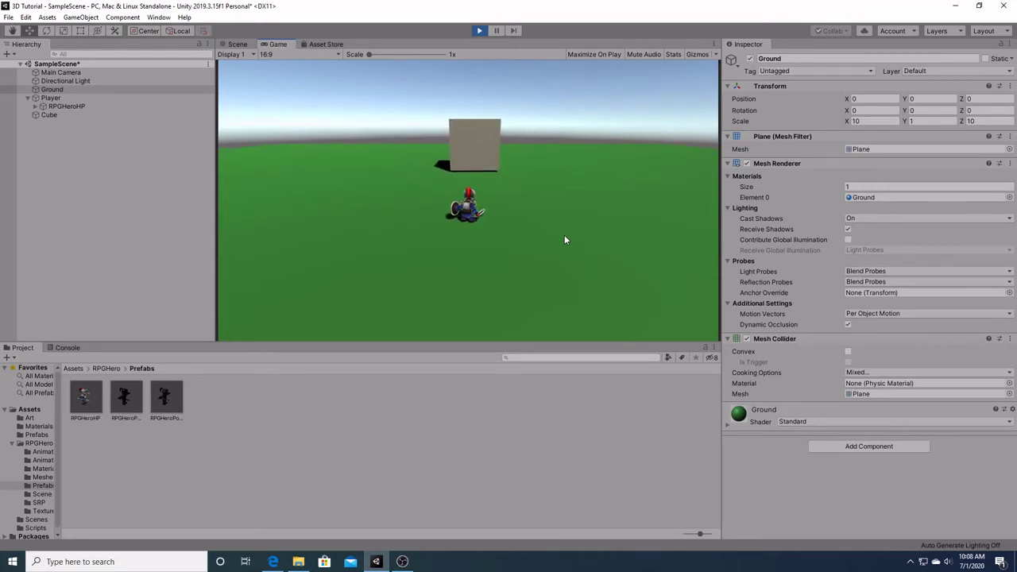
pyautogui.press('s')
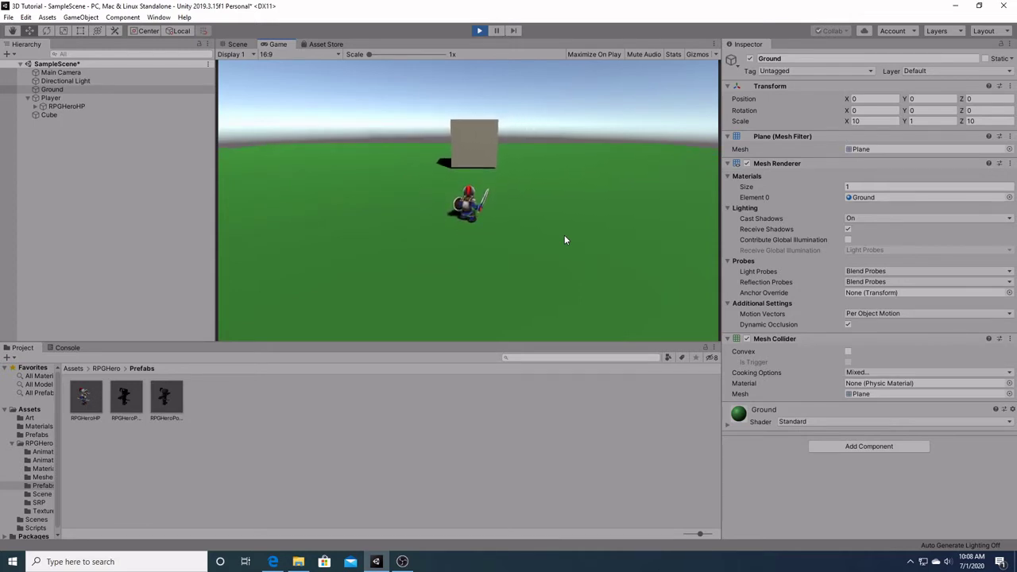
pyautogui.press('d')
pyautogui.press('a')
# Step: Stop Play mode and select the Run_SwordShield clip in RPGHero > Animations
pyautogui.click(479, 30)
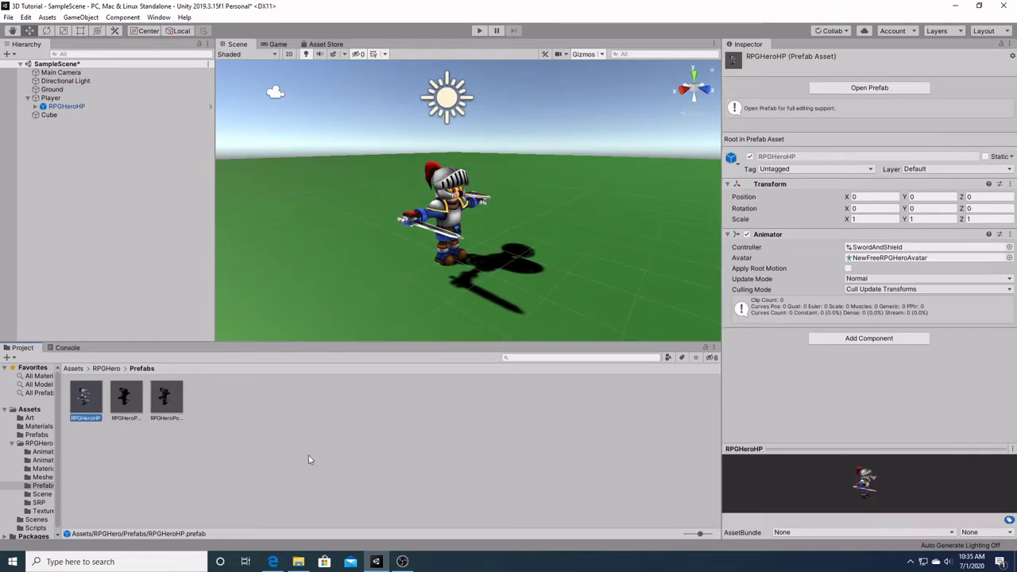
pyautogui.click(40, 444)
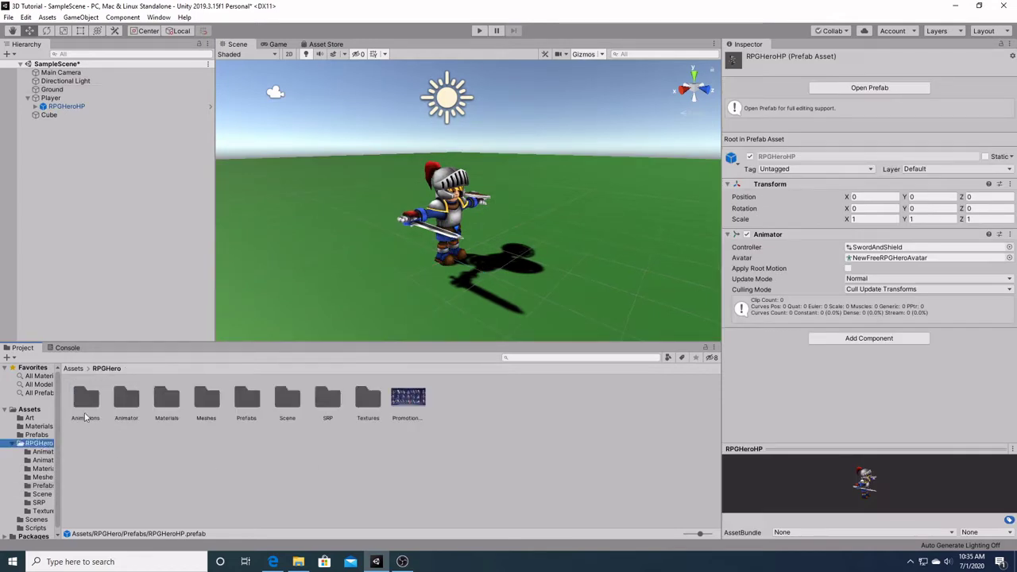
pyautogui.click(85, 399)
pyautogui.click(121, 404)
pyautogui.doubleClick(85, 400)
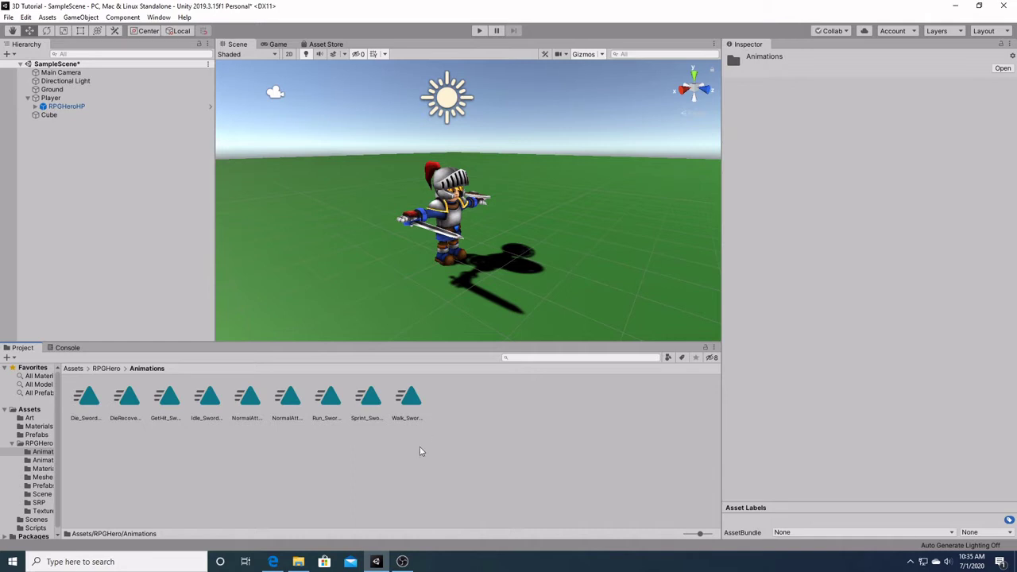
pyautogui.click(329, 399)
# Step: Open Run_SwordShield in the Animation window, moved left and widened
pyautogui.doubleClick(335, 404)
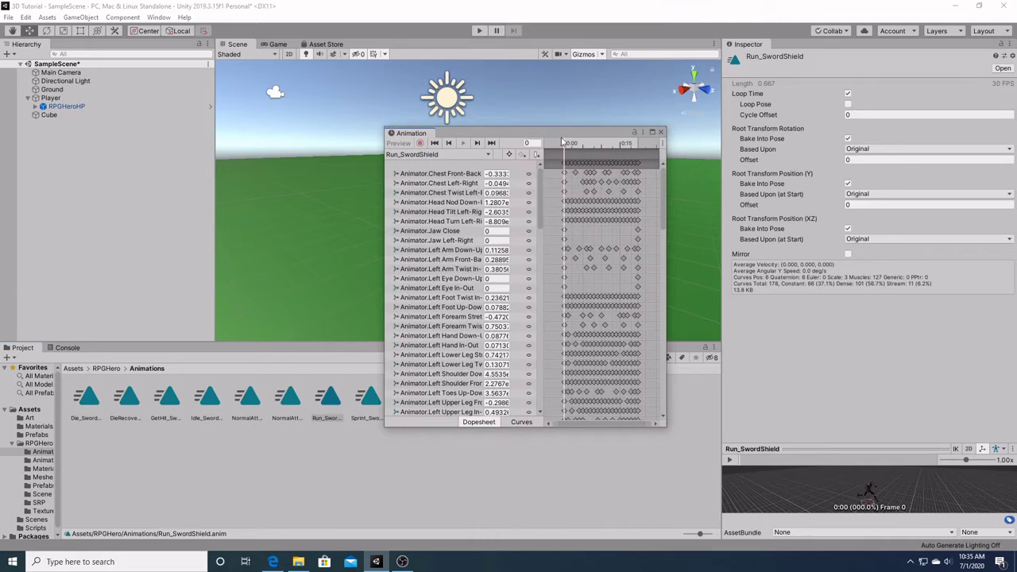
pyautogui.moveTo(556, 134); pyautogui.dragTo(489, 135)
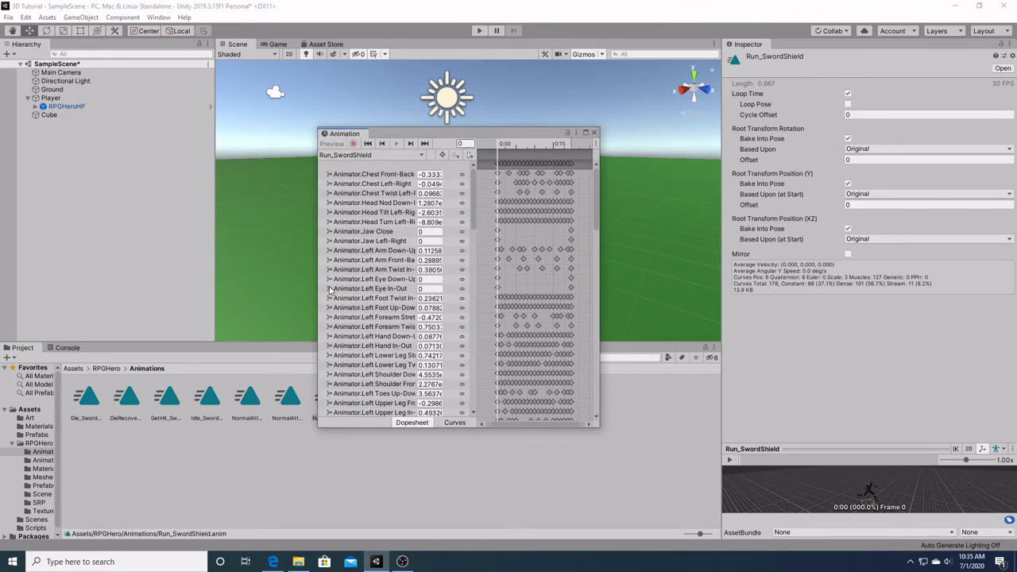
pyautogui.moveTo(600, 254); pyautogui.dragTo(710, 271)
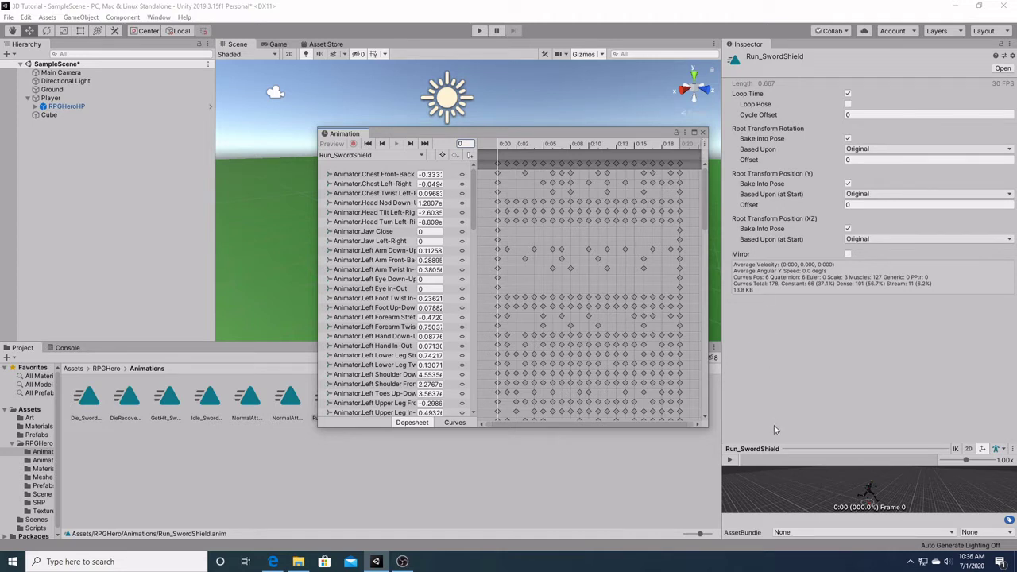
# Step: Play and pause the Run_SwordShield preview, then rewind it to frame 0
pyautogui.click(730, 461)
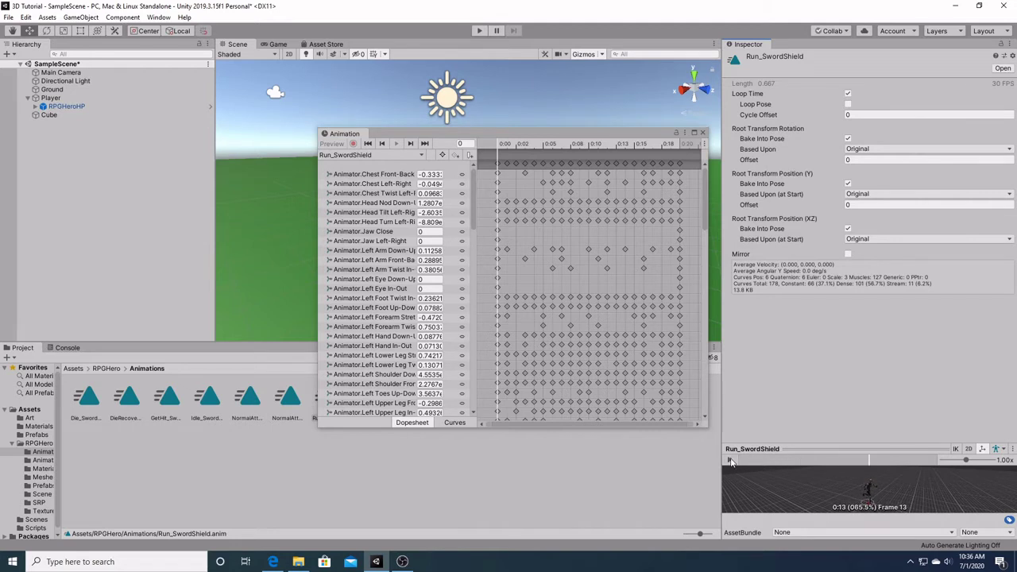
pyautogui.click(731, 461)
pyautogui.moveTo(870, 462); pyautogui.dragTo(937, 469)
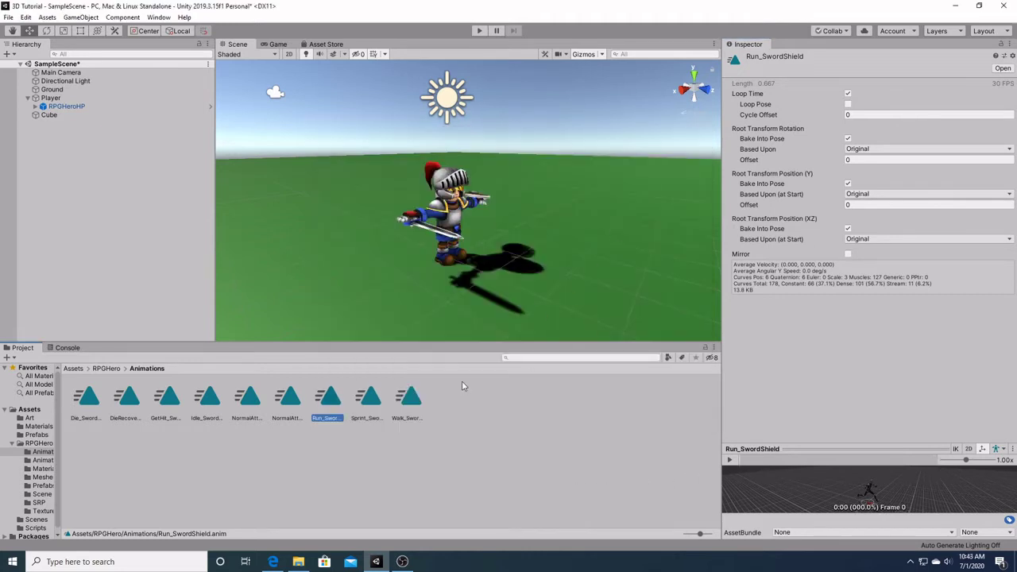
# Step: Create an Animator Controller in the RPGHero Animator folder, keeping the default name
pyautogui.click(44, 460)
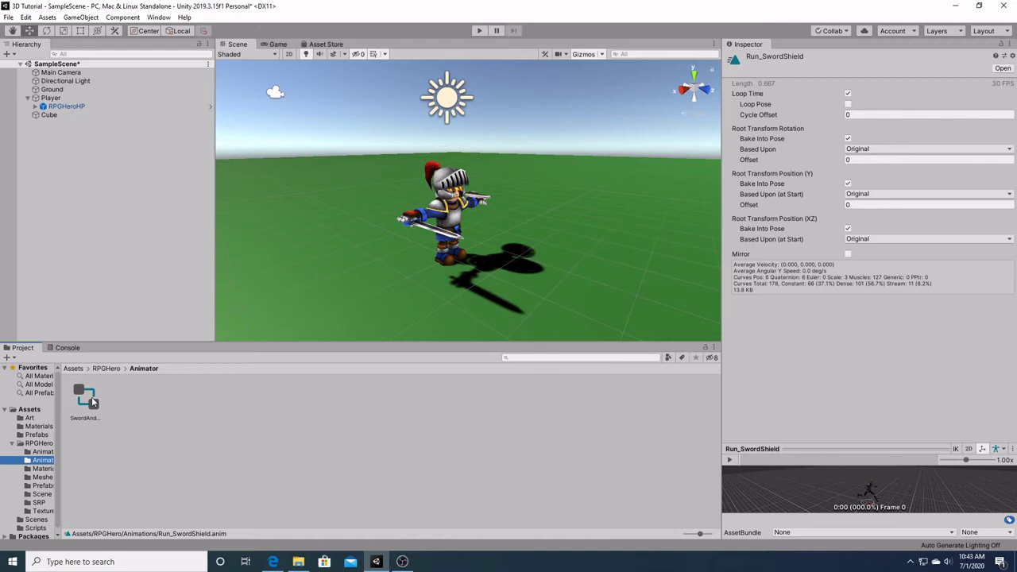
pyautogui.click(68, 106)
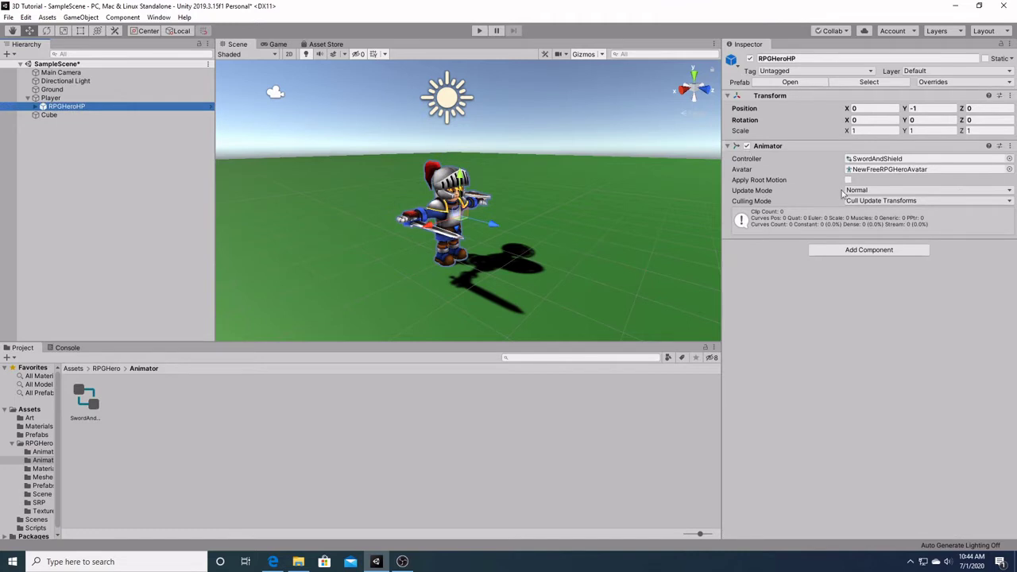
pyautogui.rightClick(117, 418)
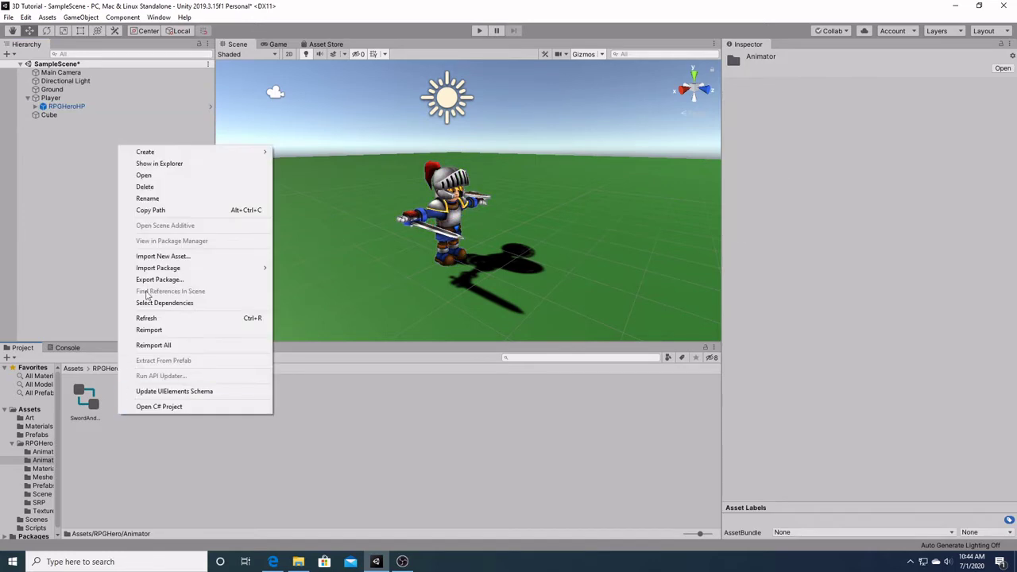
pyautogui.moveTo(195, 153)
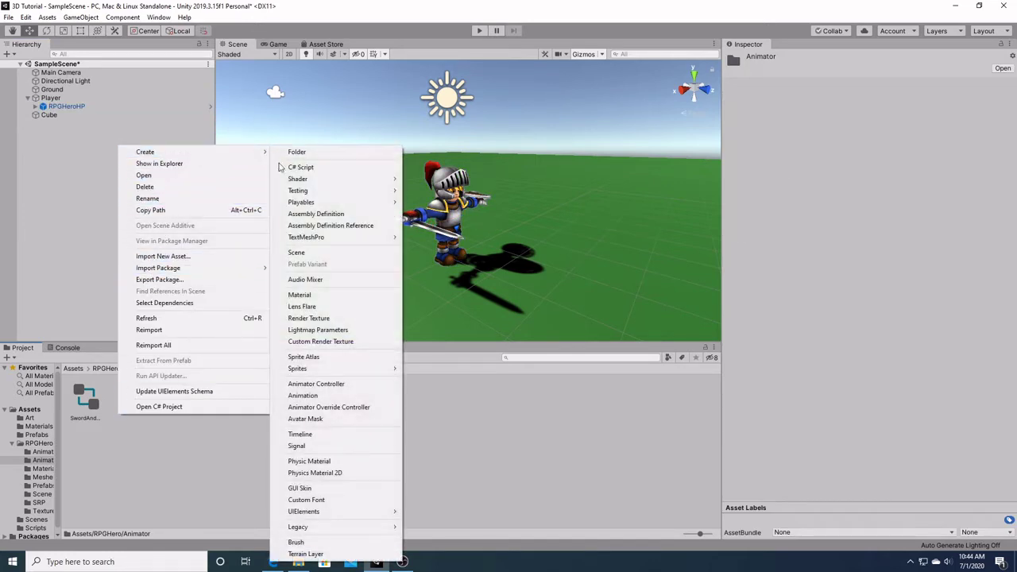
pyautogui.click(331, 386)
pyautogui.press('Return')
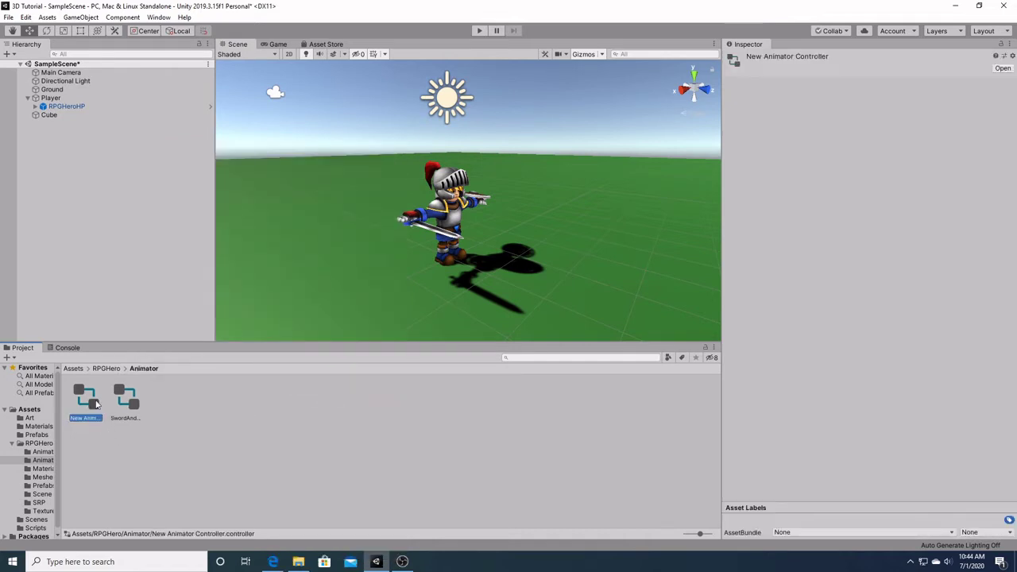
# Step: Open the SwordAndShield state graph and inspect Entry, its transition and Idle_SwordShield
pyautogui.doubleClick(127, 398)
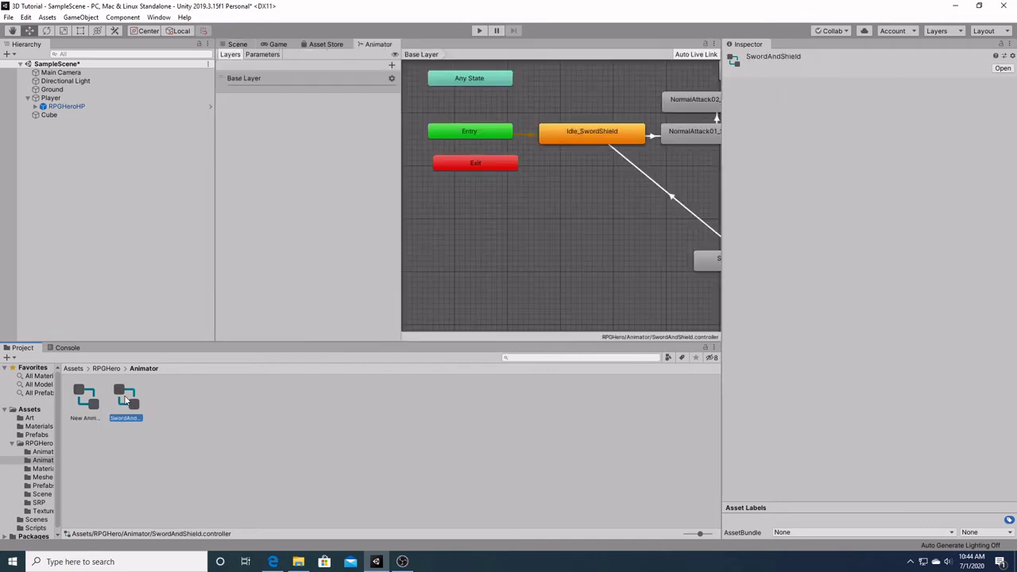
pyautogui.scroll(-3, 532, 198)
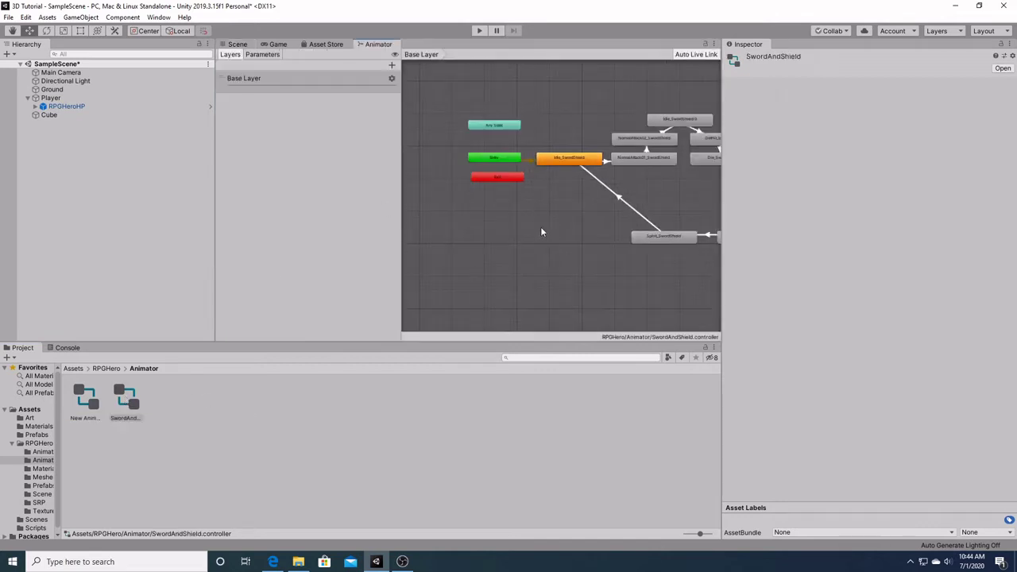
pyautogui.rightClick(534, 231)
pyautogui.click(516, 206)
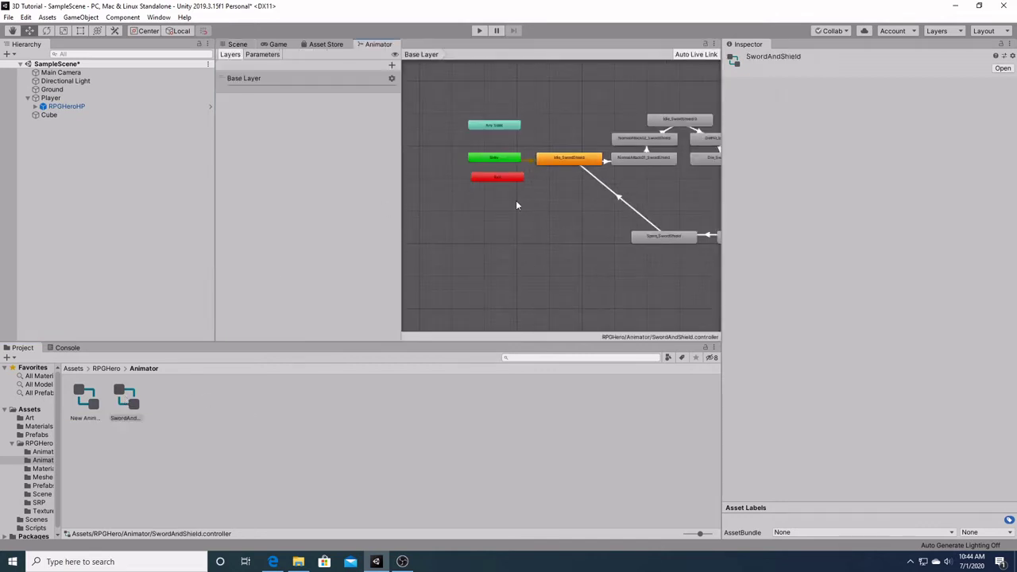
pyautogui.click(499, 160)
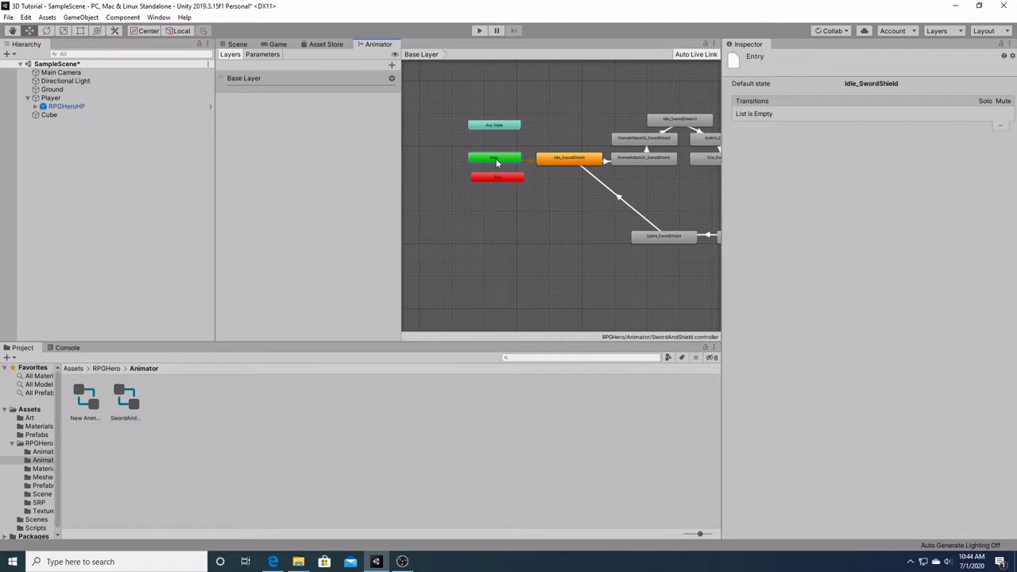
pyautogui.click(528, 161)
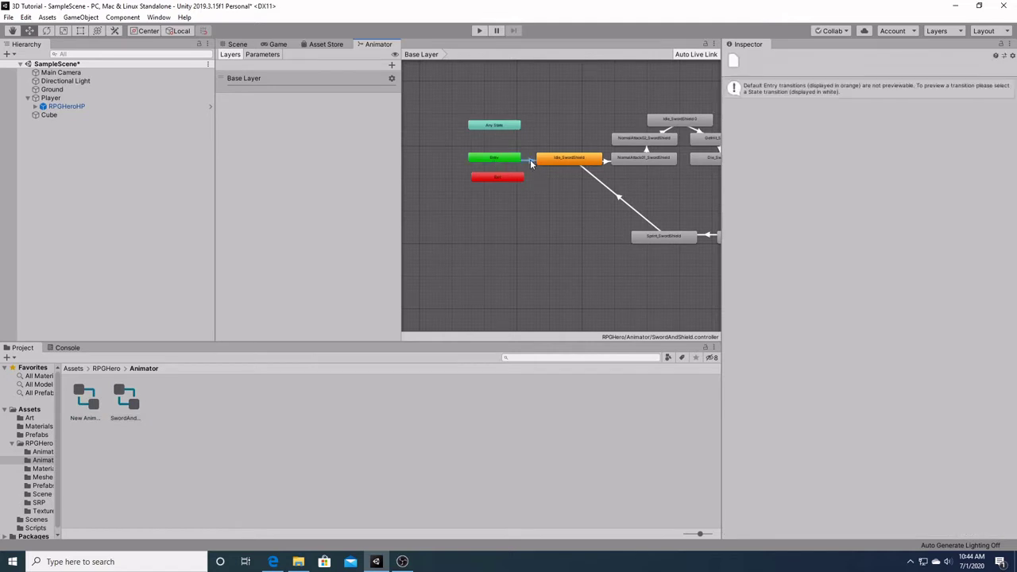
pyautogui.click(607, 166)
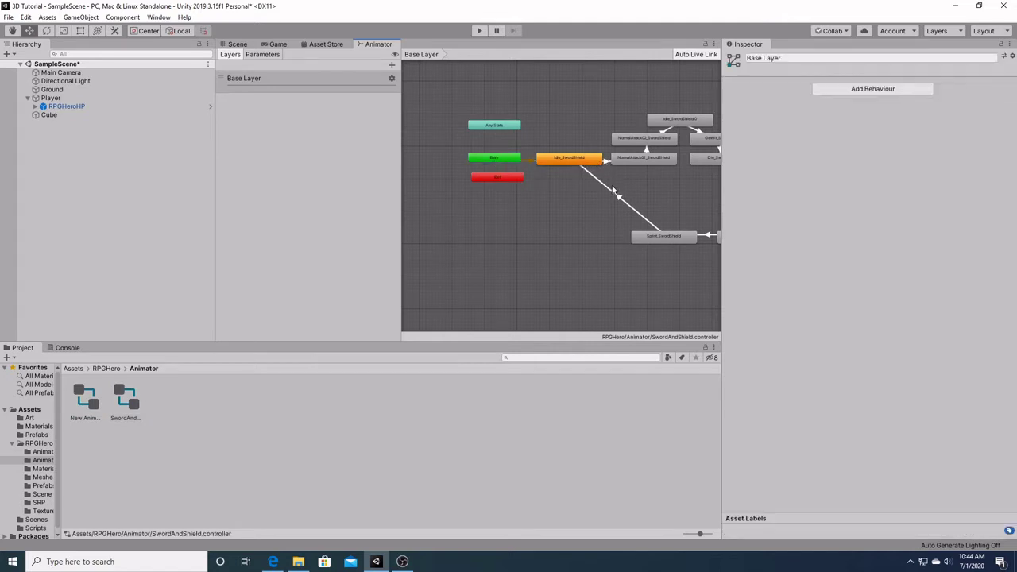
pyautogui.click(512, 162)
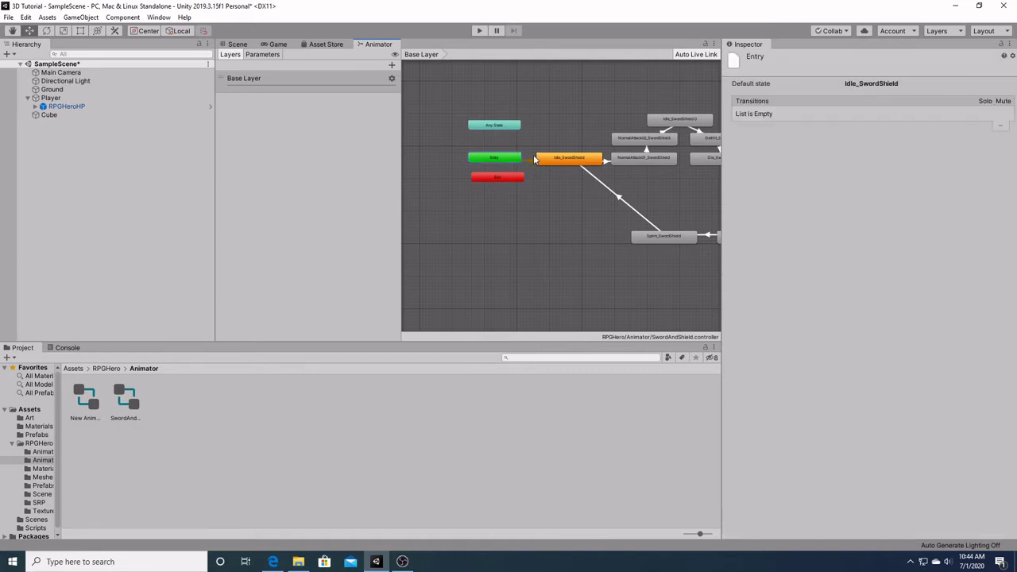
pyautogui.click(547, 159)
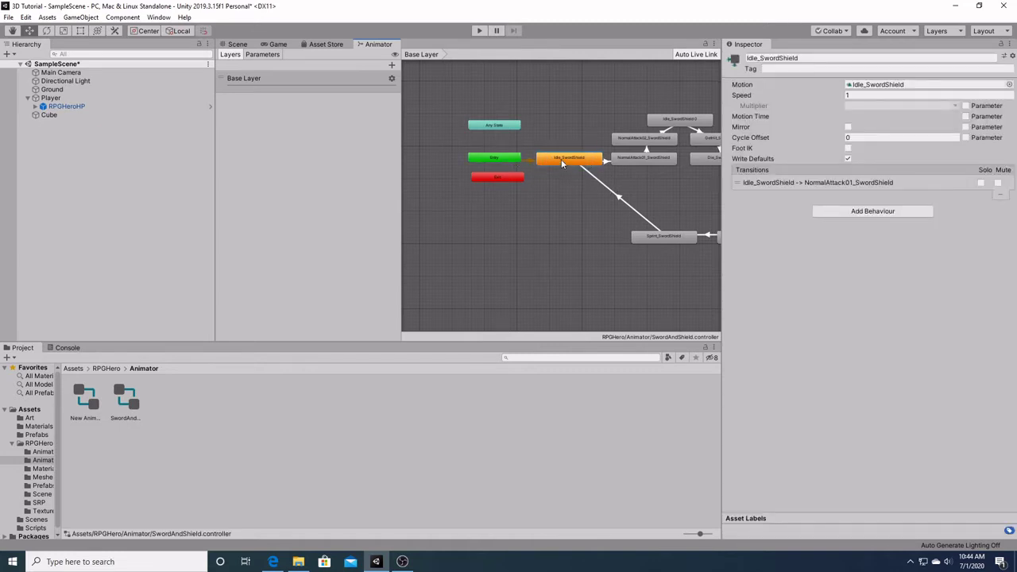
pyautogui.rightClick(561, 159)
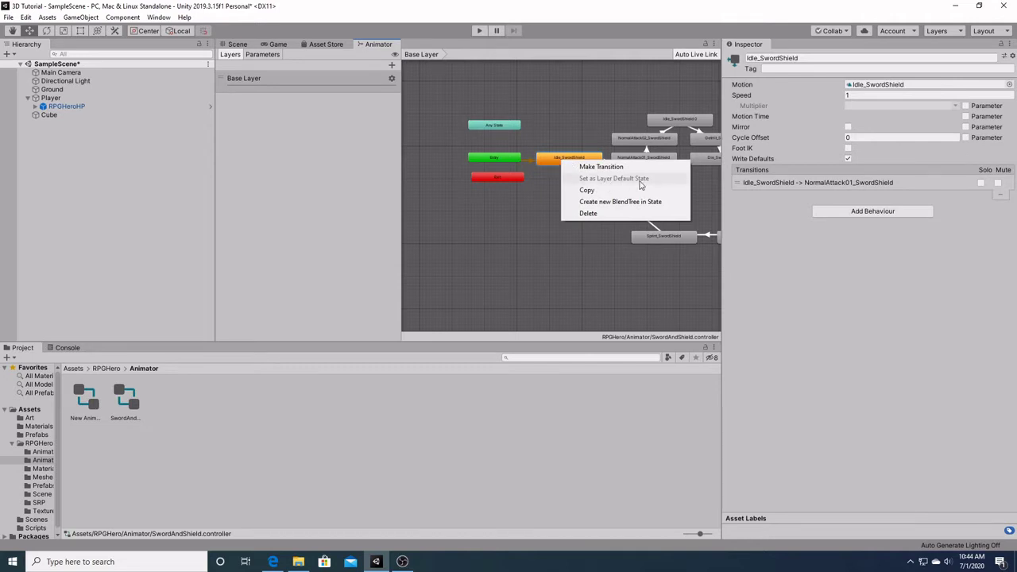
pyautogui.click(550, 188)
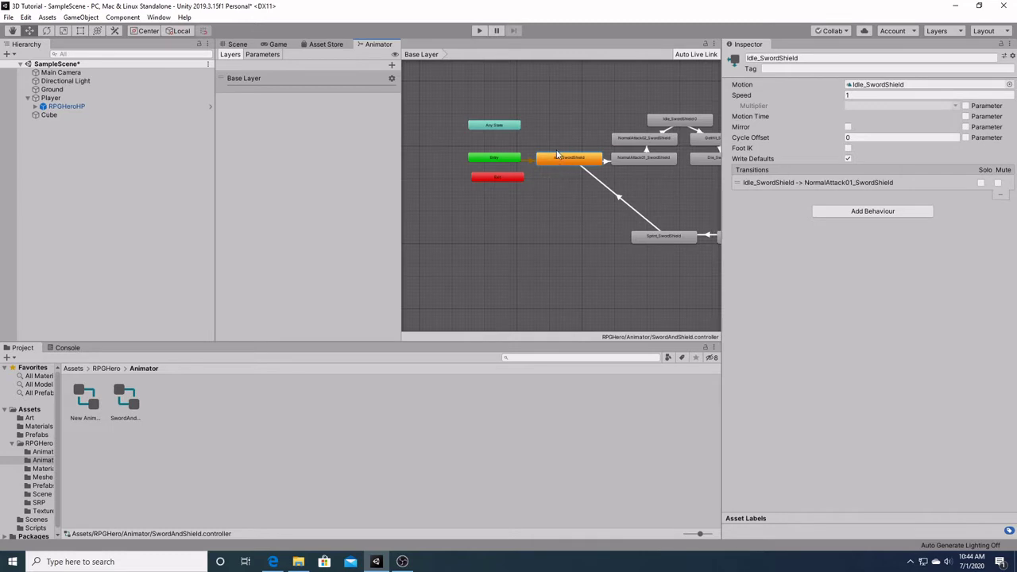
# Step: Make Sprint_SwordShield the layer default state, then restore Idle_SwordShield as default
pyautogui.click(644, 237)
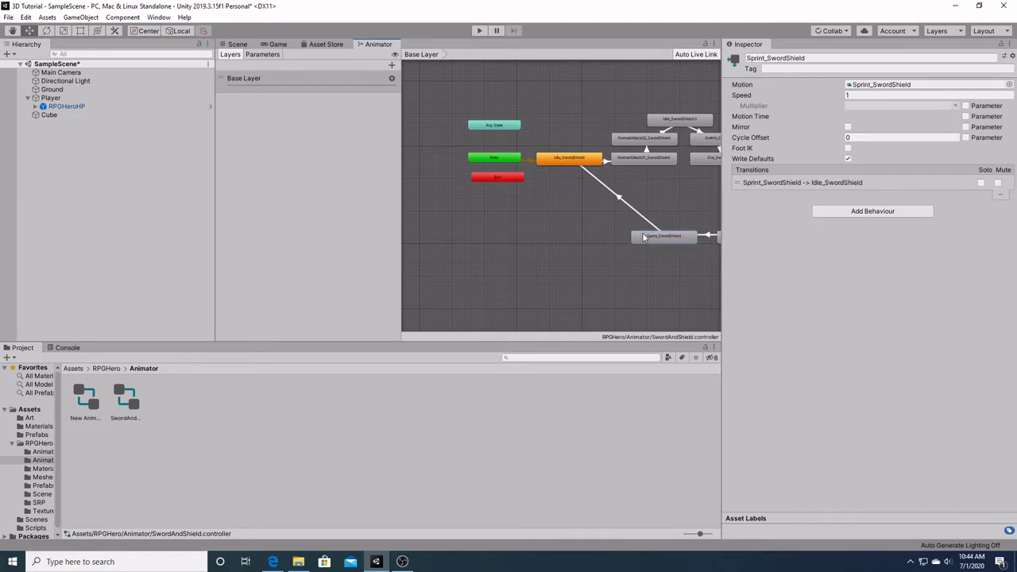
pyautogui.rightClick(644, 237)
pyautogui.click(664, 250)
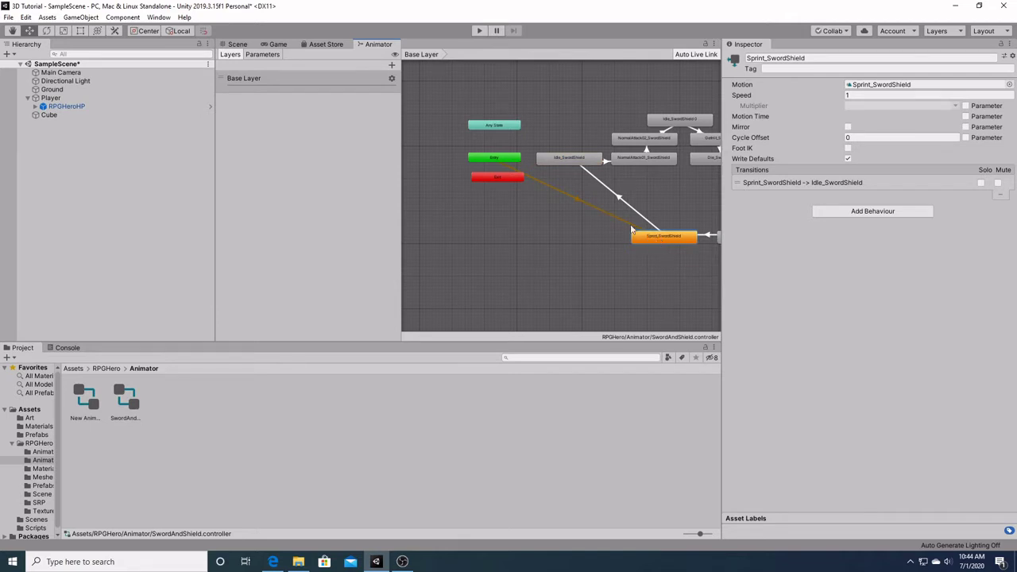
pyautogui.rightClick(559, 160)
pyautogui.click(608, 174)
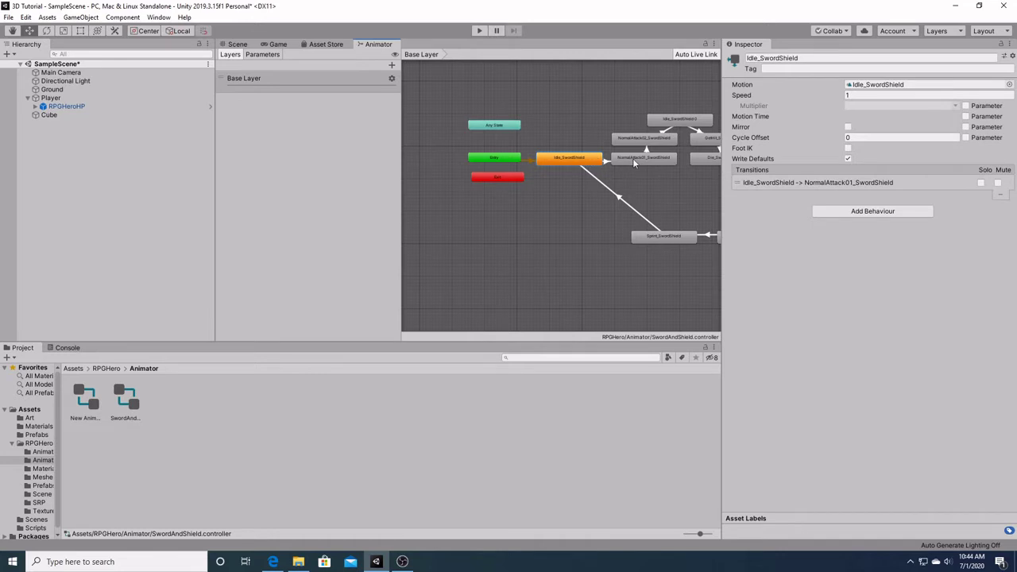
pyautogui.moveTo(402, 206); pyautogui.dragTo(295, 206)
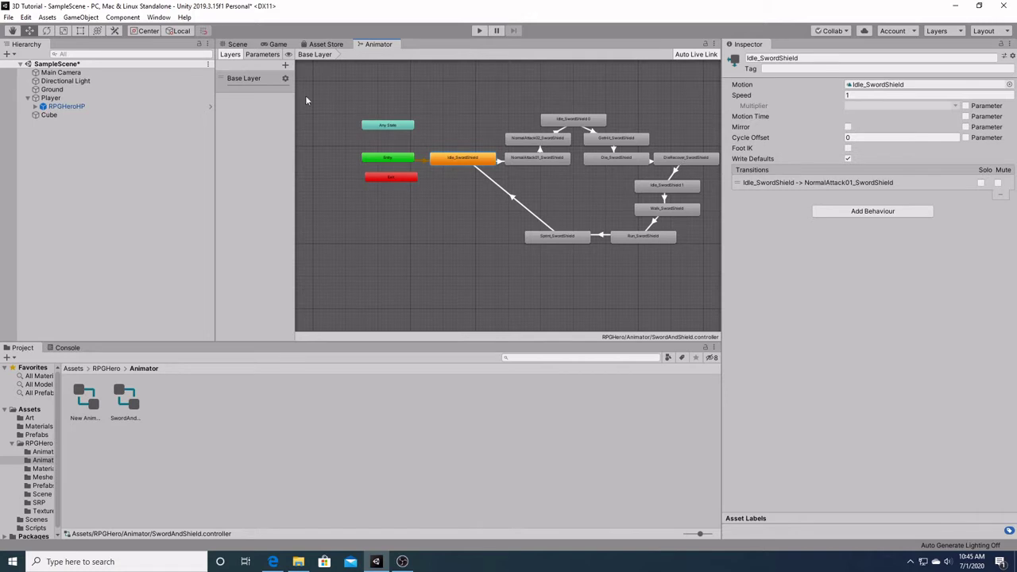
pyautogui.click(236, 44)
pyautogui.click(479, 30)
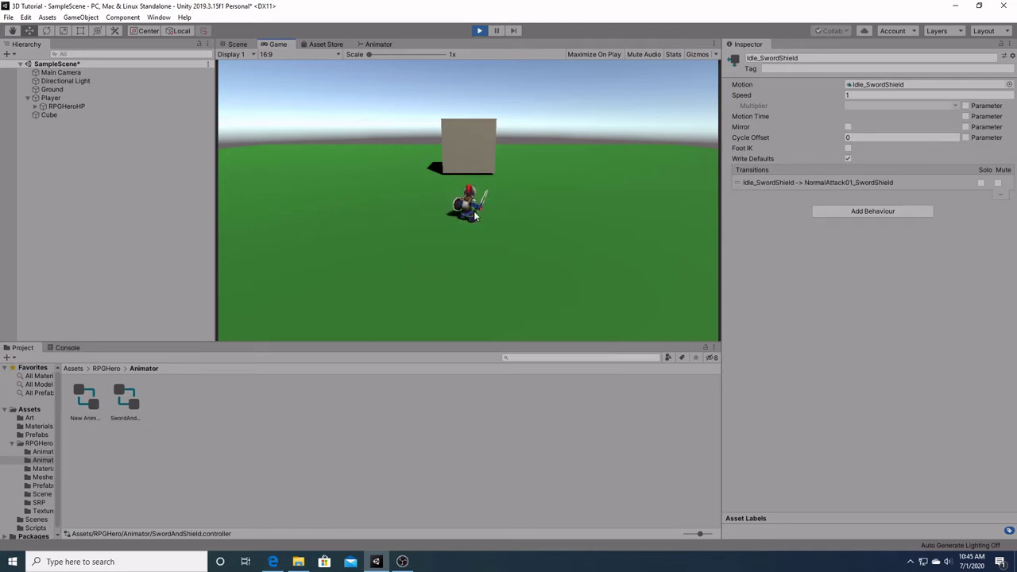
pyautogui.click(481, 31)
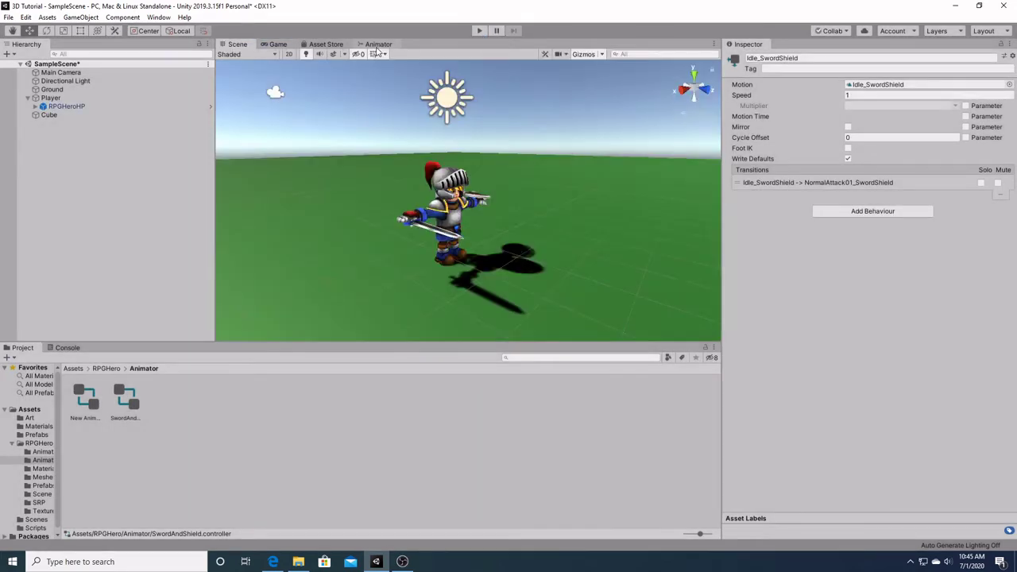
pyautogui.click(378, 44)
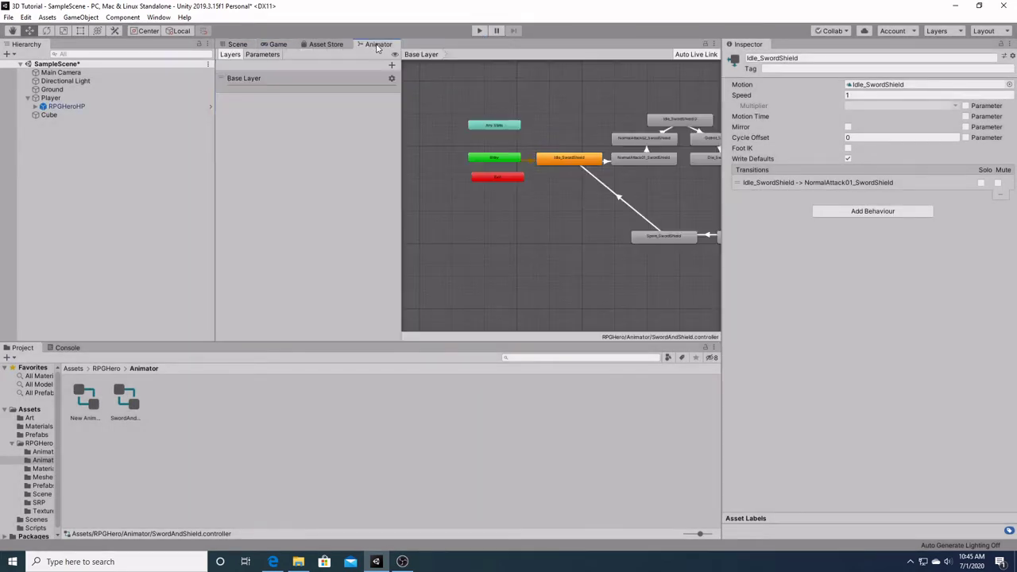
# Step: Add Idle_SwordShield as the default state and a NormalAttack01_SwordShield state to New Animator Controller
pyautogui.click(85, 403)
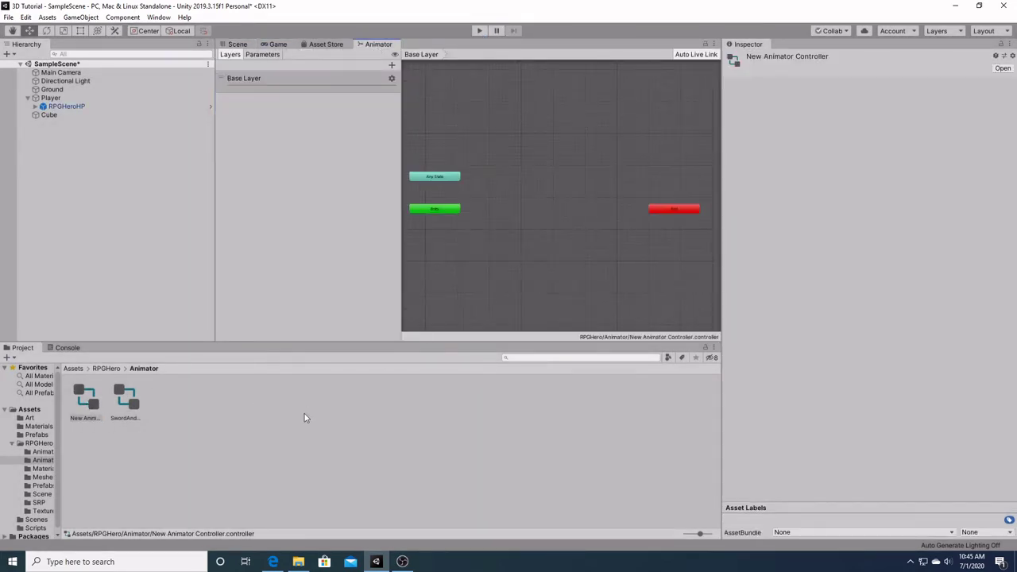
pyautogui.click(439, 212)
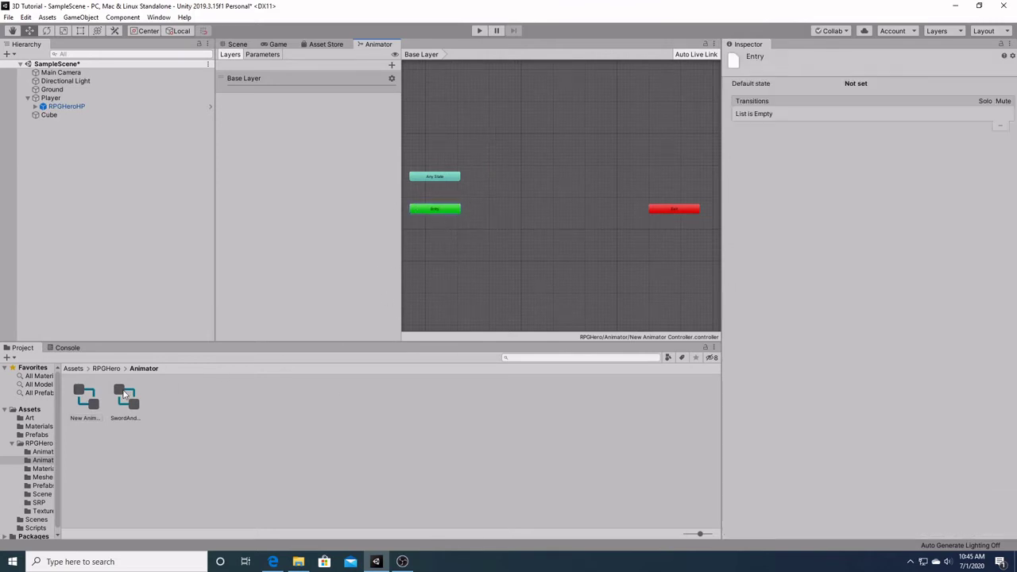
pyautogui.click(45, 452)
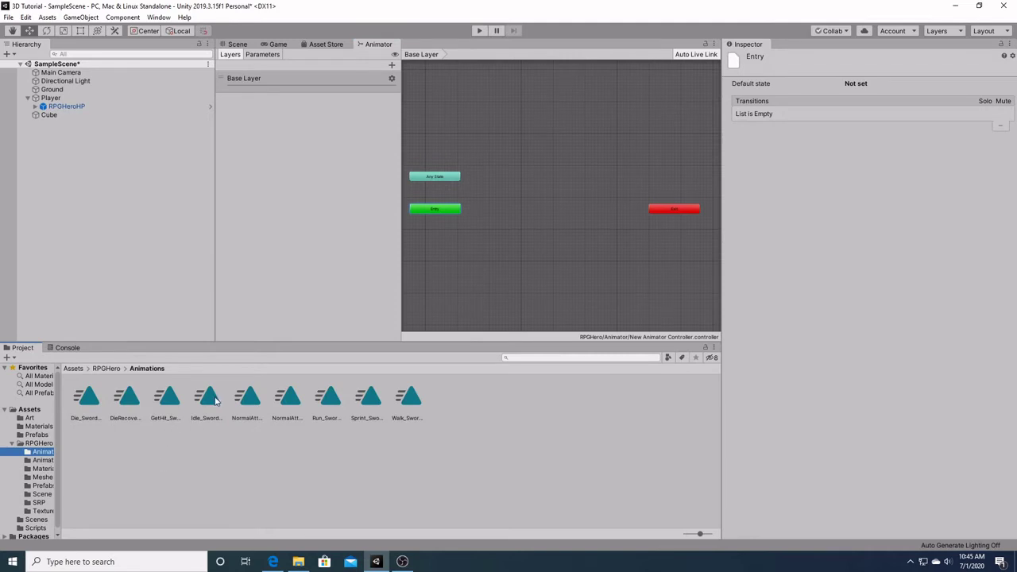
pyautogui.moveTo(215, 400); pyautogui.dragTo(406, 275)
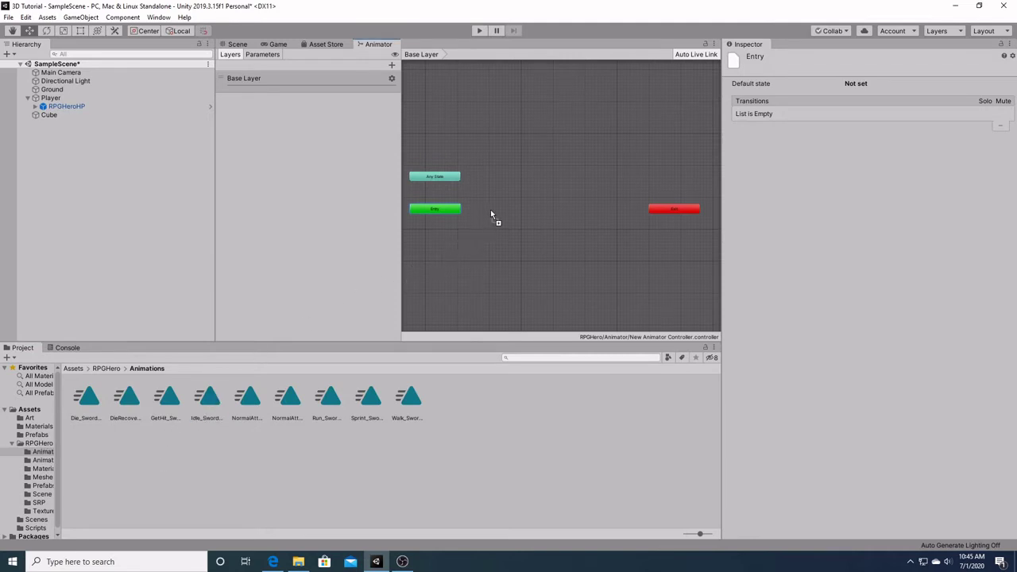
pyautogui.moveTo(491, 212); pyautogui.dragTo(508, 210)
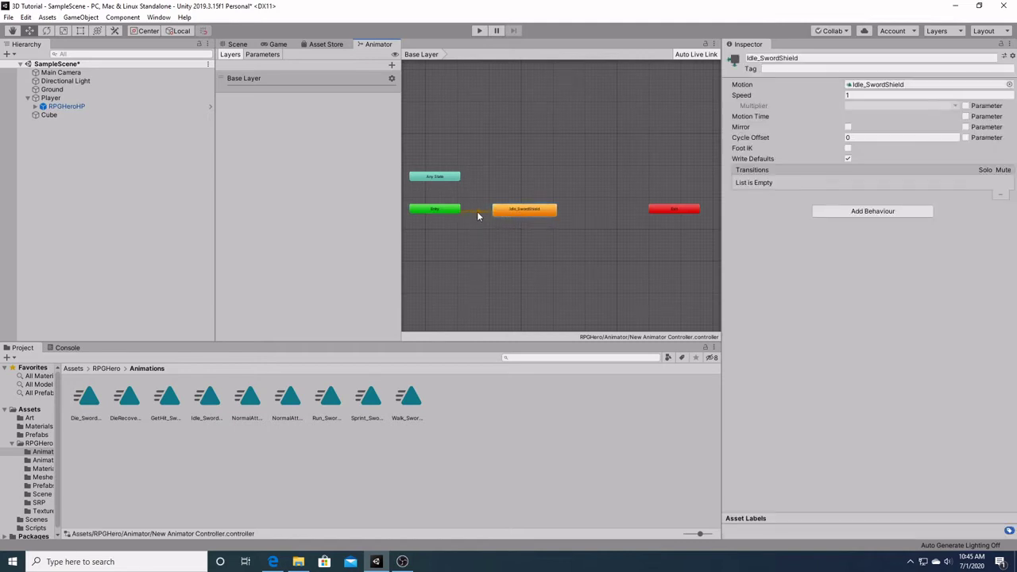
pyautogui.click(479, 213)
pyautogui.click(513, 212)
pyautogui.moveTo(247, 395); pyautogui.dragTo(570, 260)
pyautogui.moveTo(599, 213); pyautogui.dragTo(591, 206)
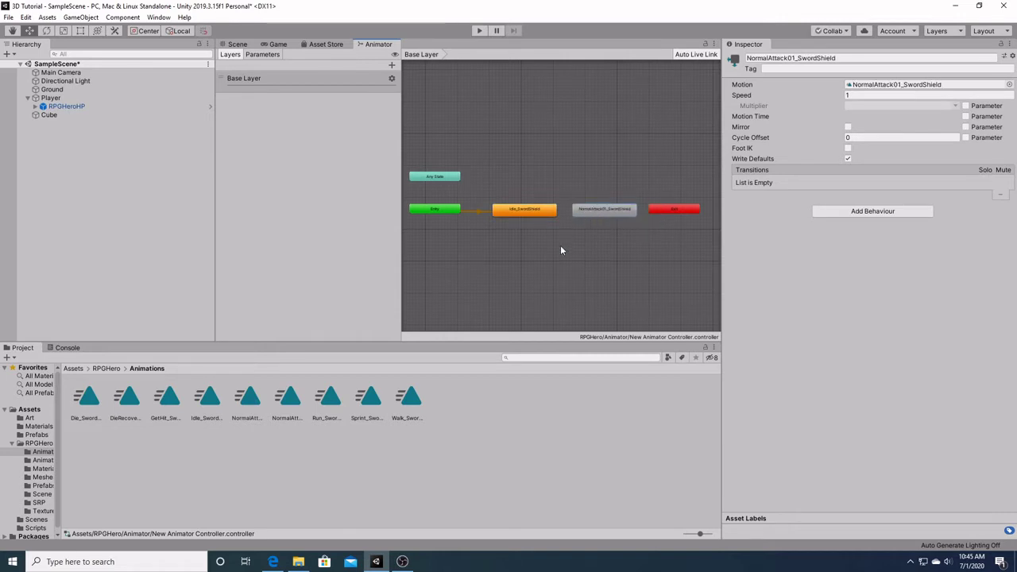
# Step: Create a transition from Idle_SwordShield to NormalAttack01_SwordShield
pyautogui.click(534, 213)
pyautogui.rightClick(534, 213)
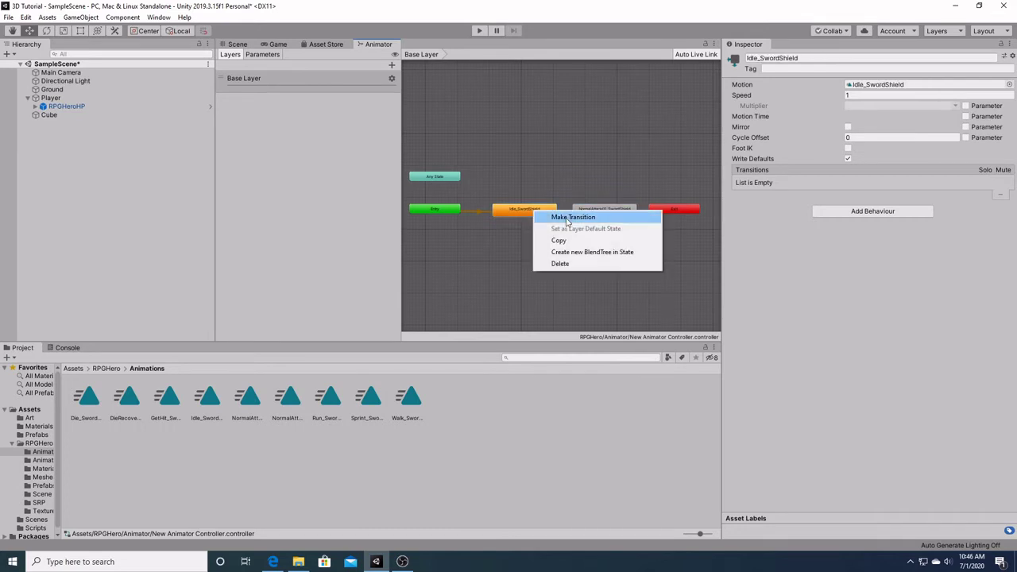
pyautogui.click(567, 219)
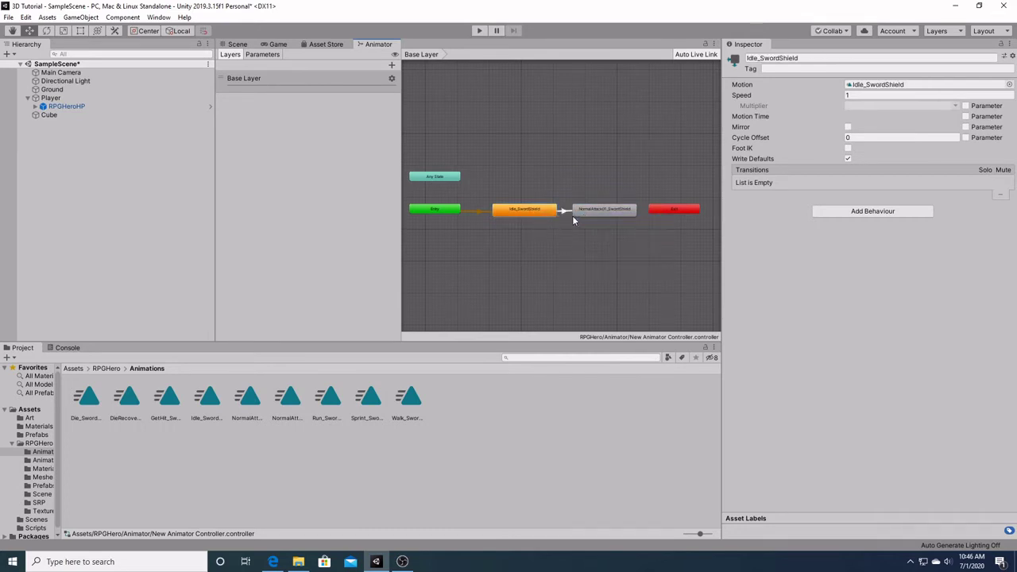
pyautogui.click(584, 213)
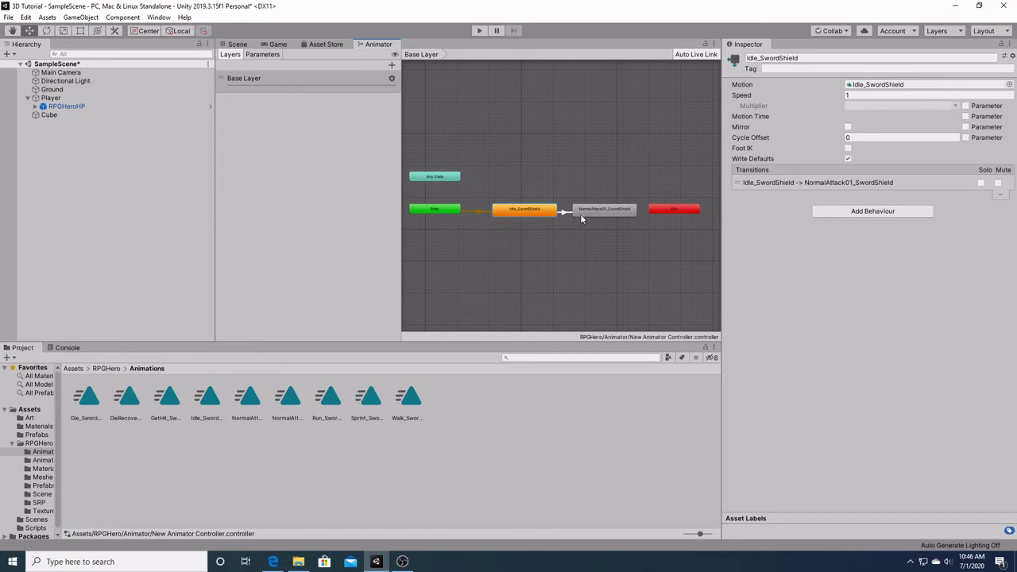
pyautogui.click(563, 210)
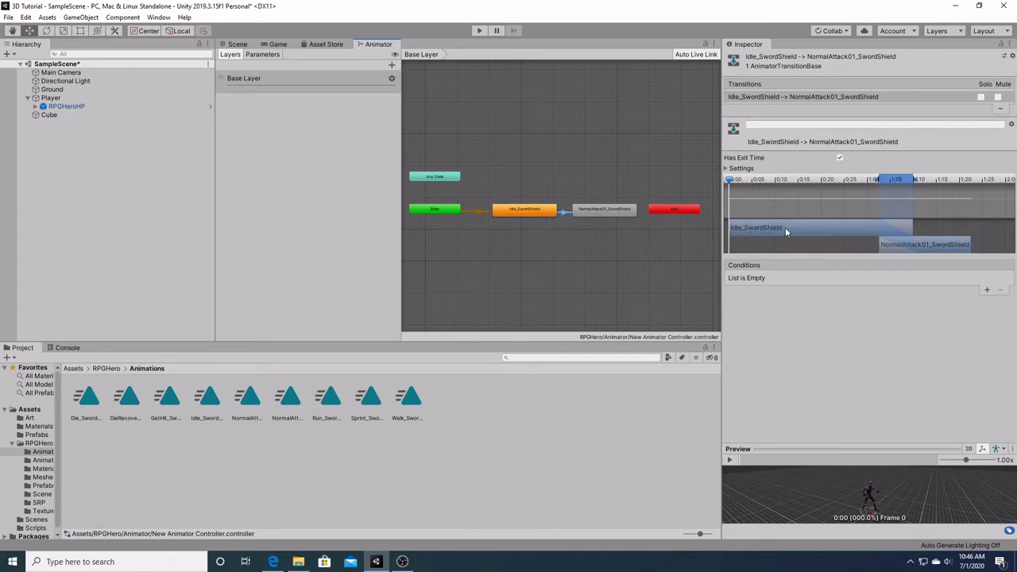
# Step: Delete the Idle-to-NormalAttack01 transition with the '-' button in the Transitions list
pyautogui.click(602, 210)
pyautogui.click(563, 211)
pyautogui.click(916, 181)
pyautogui.click(1002, 111)
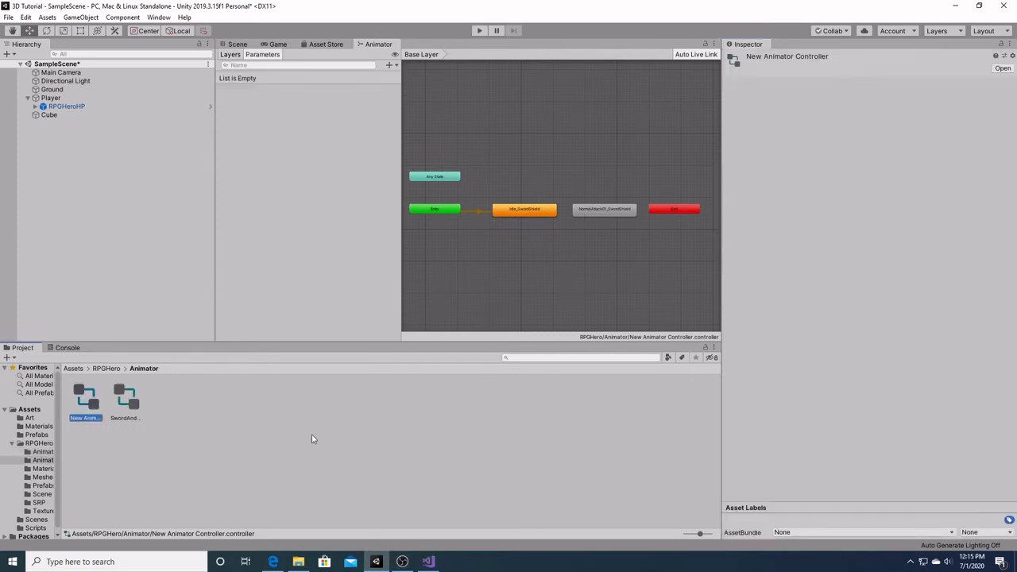
# Step: Open the SwordAndShield animator controller and look over its state graph
pyautogui.click(127, 397)
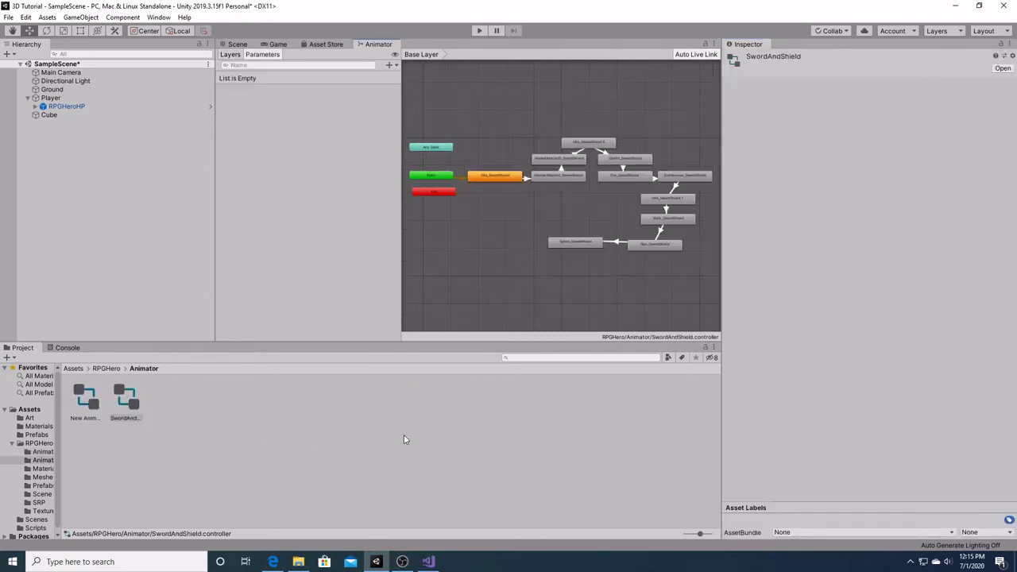
pyautogui.scroll(2, 524, 183)
pyautogui.click(530, 173)
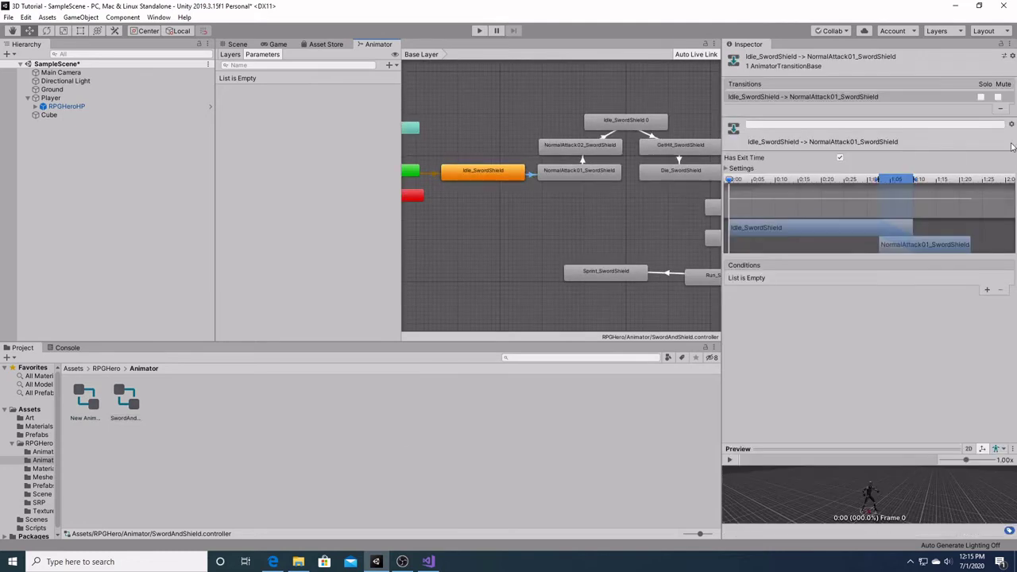
pyautogui.click(515, 192)
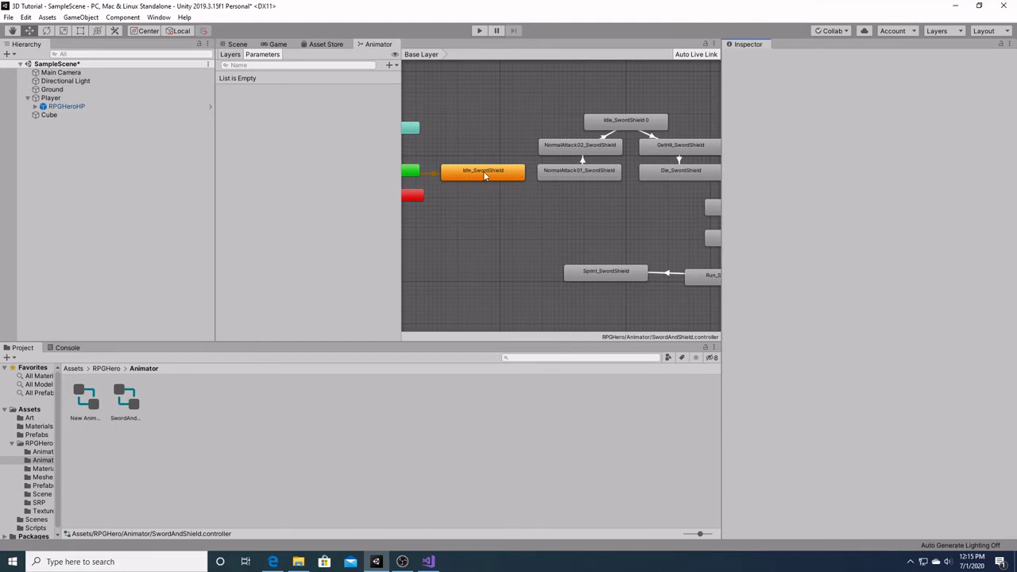
pyautogui.scroll(-2, 517, 250)
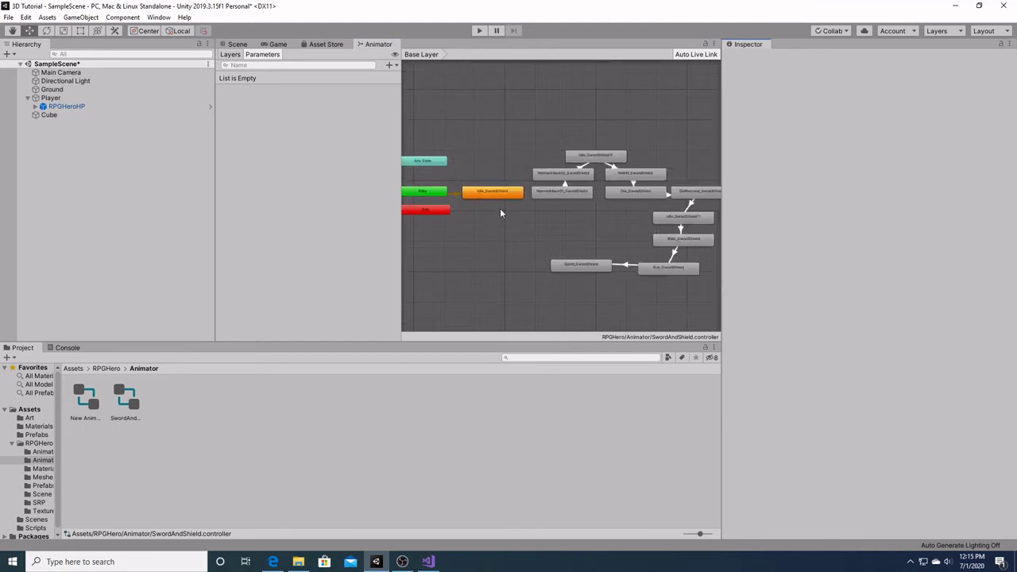
# Step: Delete the Walk→Run and Run→Sprint transitions, then move Run_SwordShield just below Idle_SwordShield
pyautogui.click(673, 256)
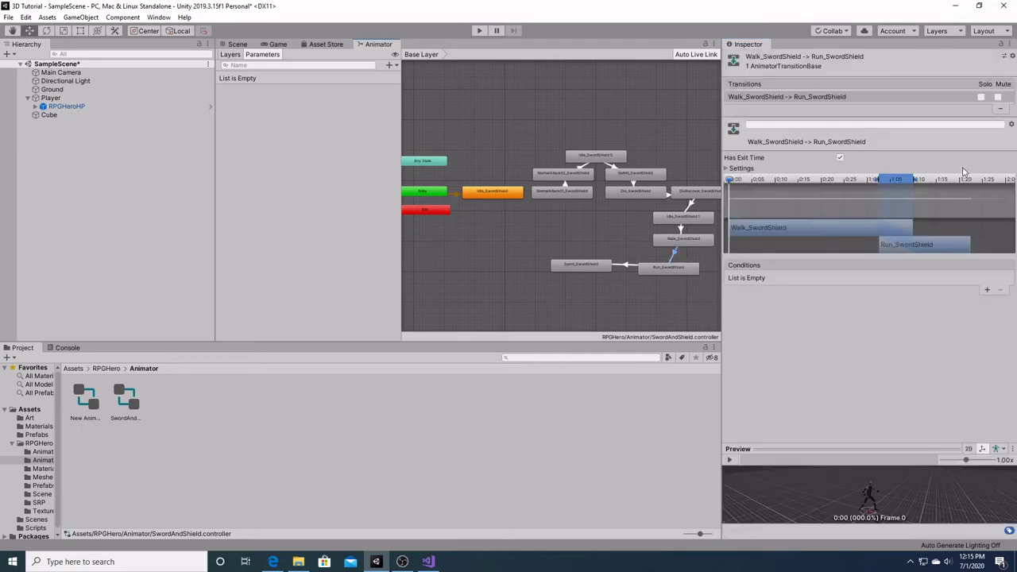
pyautogui.click(998, 110)
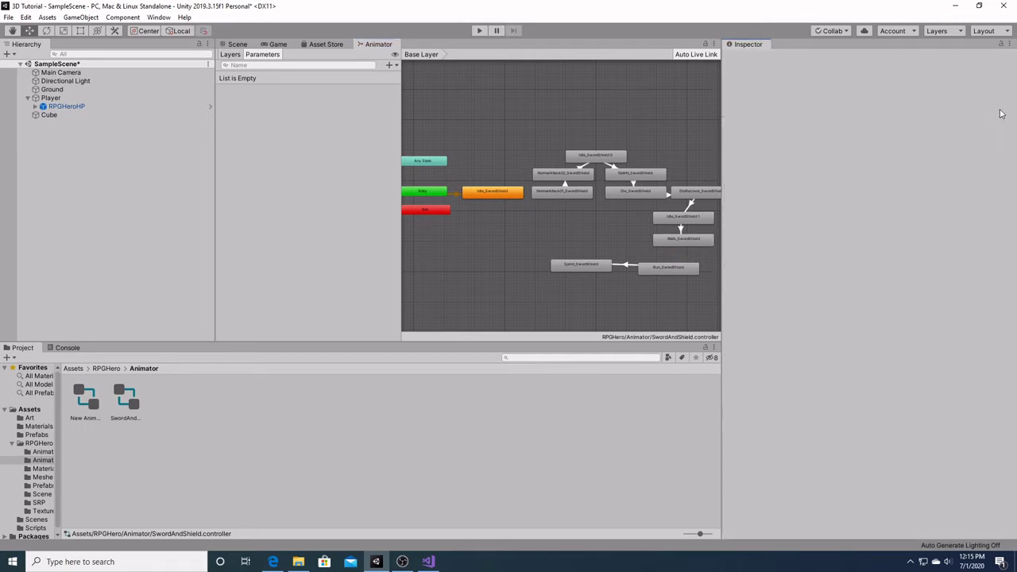
pyautogui.click(624, 267)
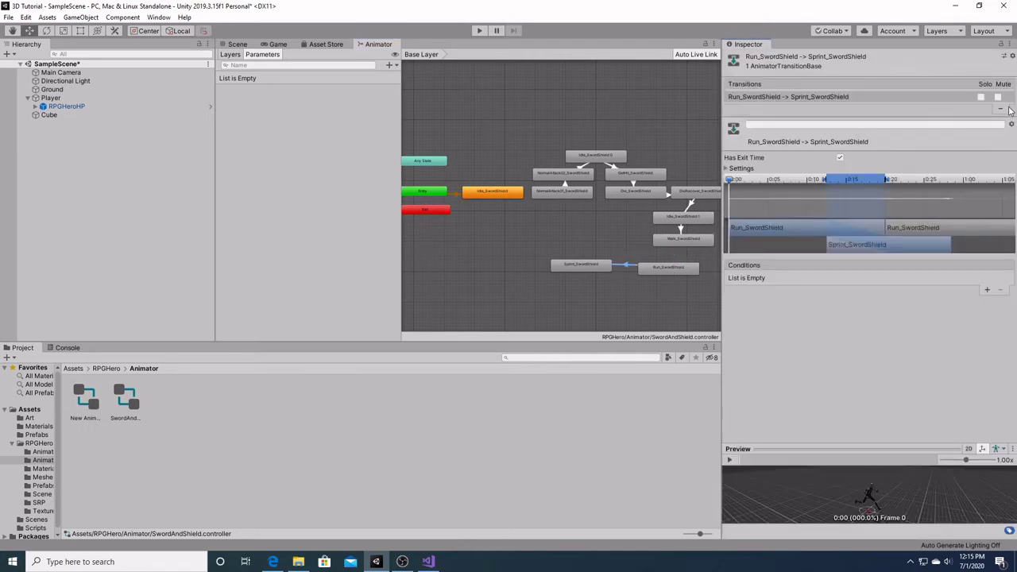
pyautogui.click(1000, 110)
pyautogui.click(669, 268)
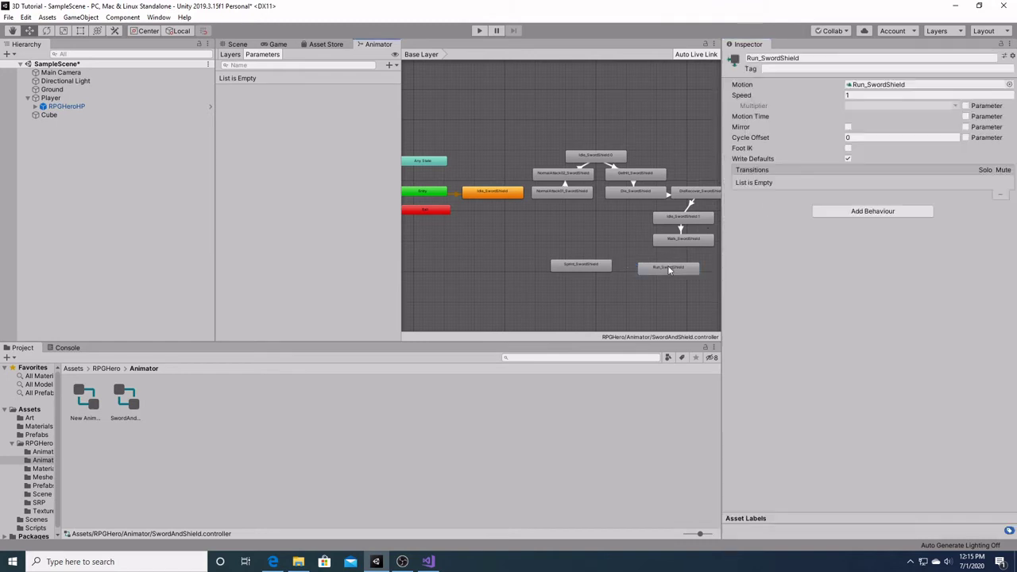
pyautogui.moveTo(669, 269); pyautogui.dragTo(496, 228)
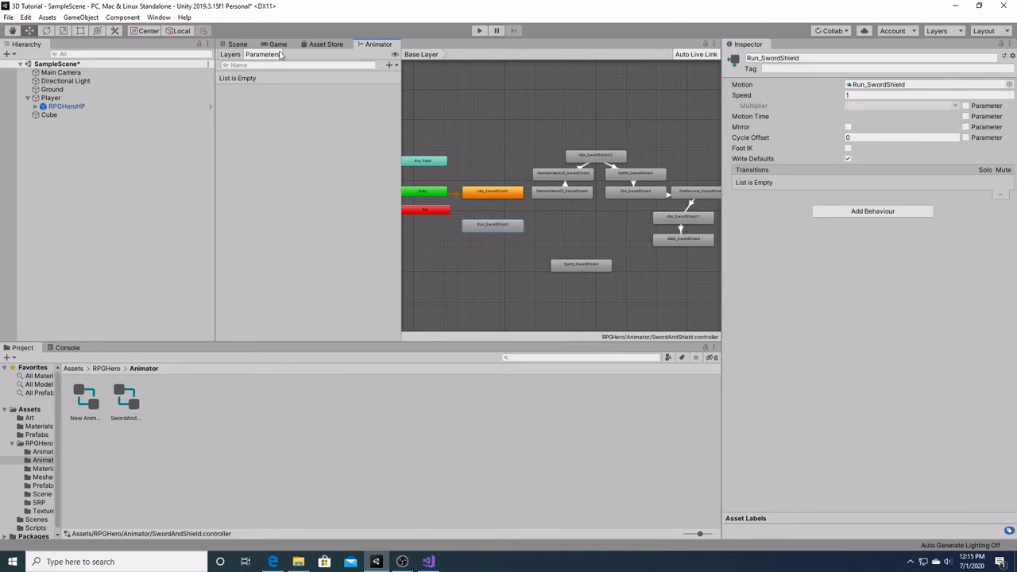
# Step: Add a Float parameter named Speed with default value 0.0 to the SwordAndShield controller
pyautogui.click(390, 66)
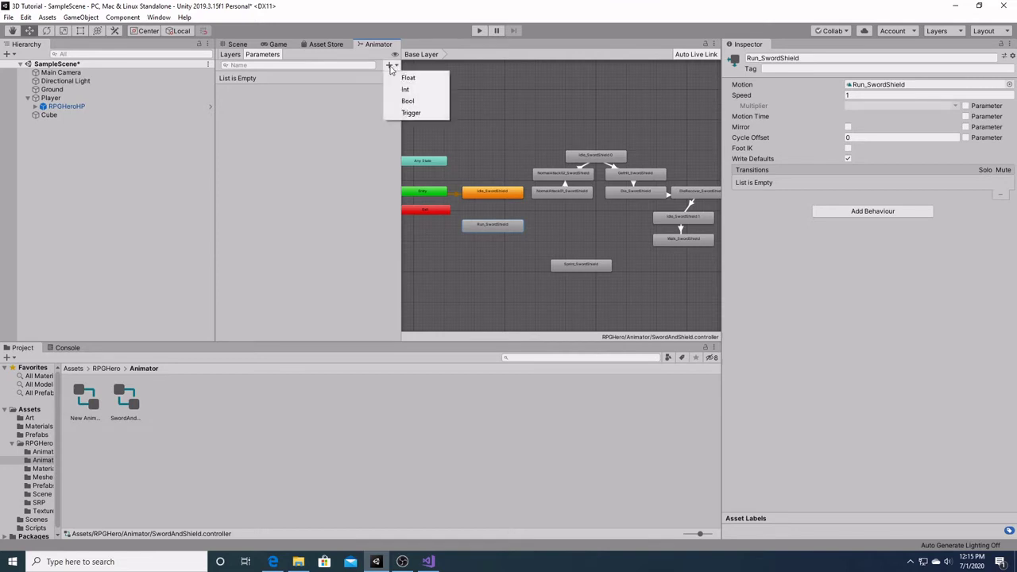
pyautogui.click(410, 76)
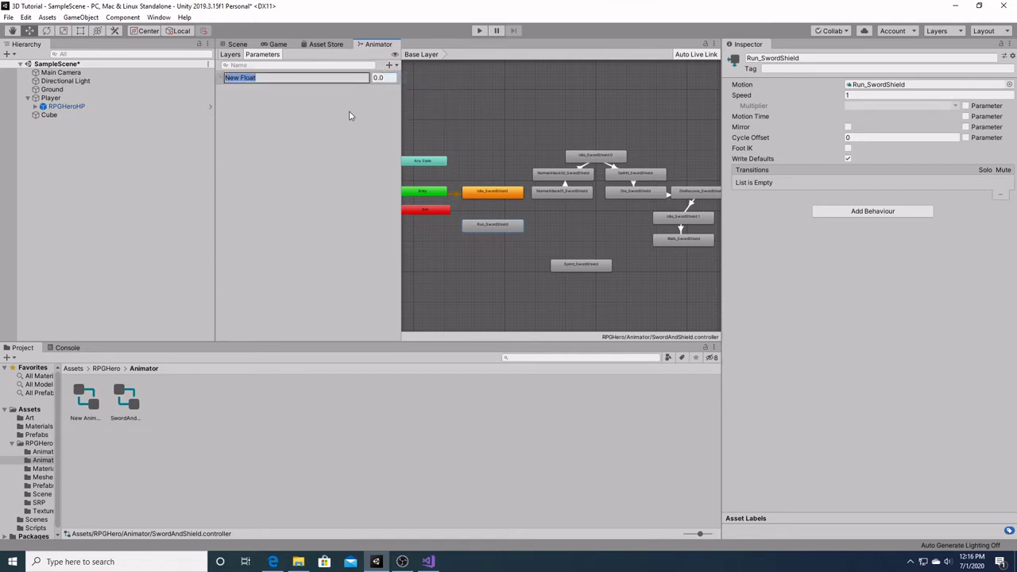
pyautogui.write('Speed')
pyautogui.press('Return')
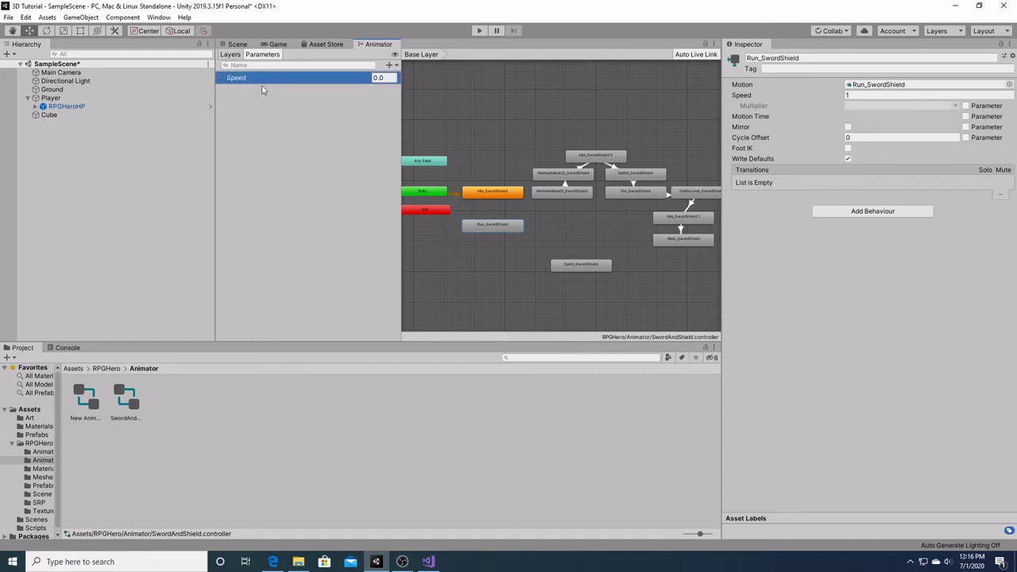
pyautogui.click(379, 78)
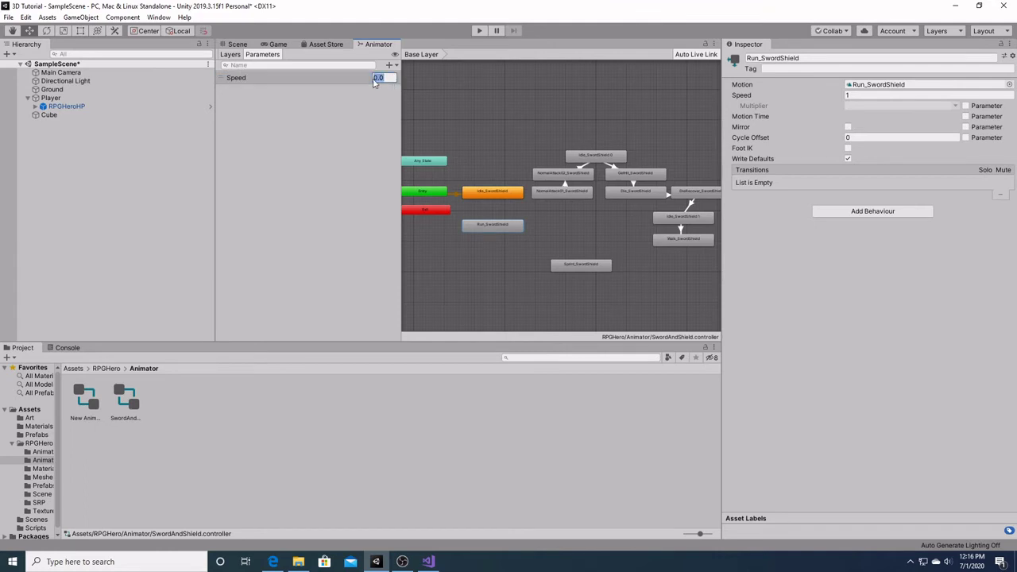
pyautogui.click(345, 111)
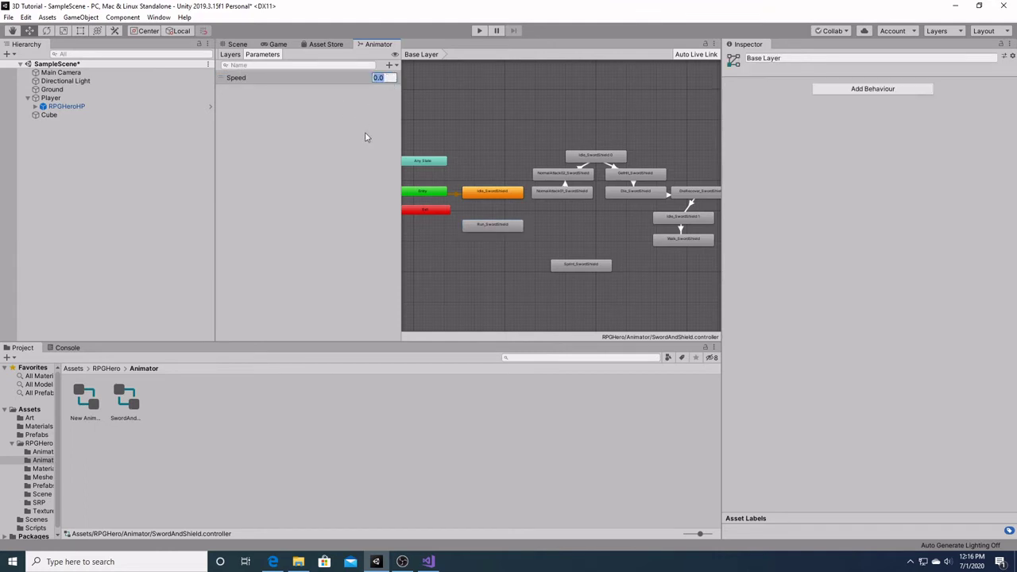
pyautogui.click(485, 194)
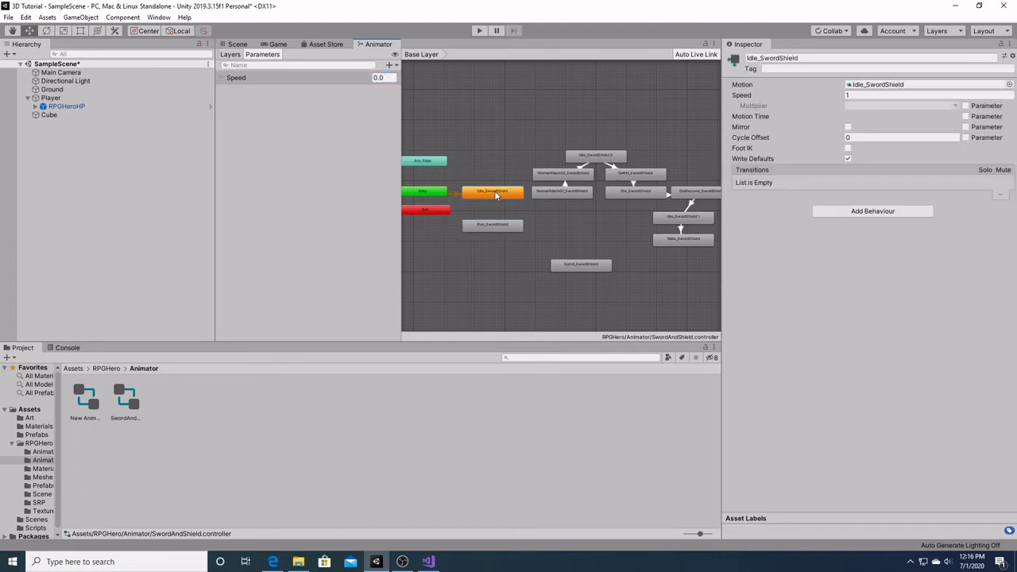
# Step: Create a transition from Idle_SwordShield to Run_SwordShield
pyautogui.rightClick(494, 192)
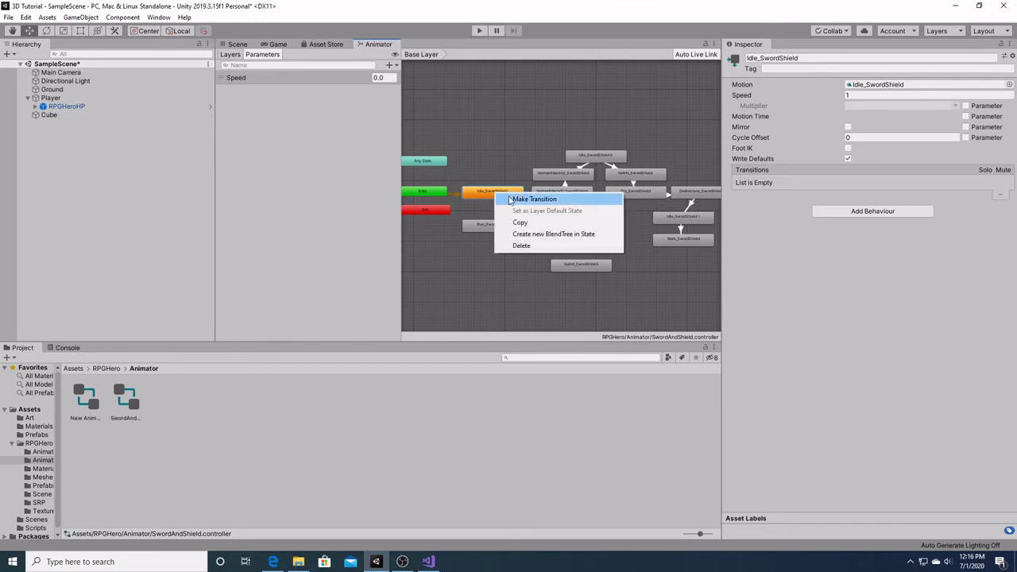
pyautogui.click(504, 200)
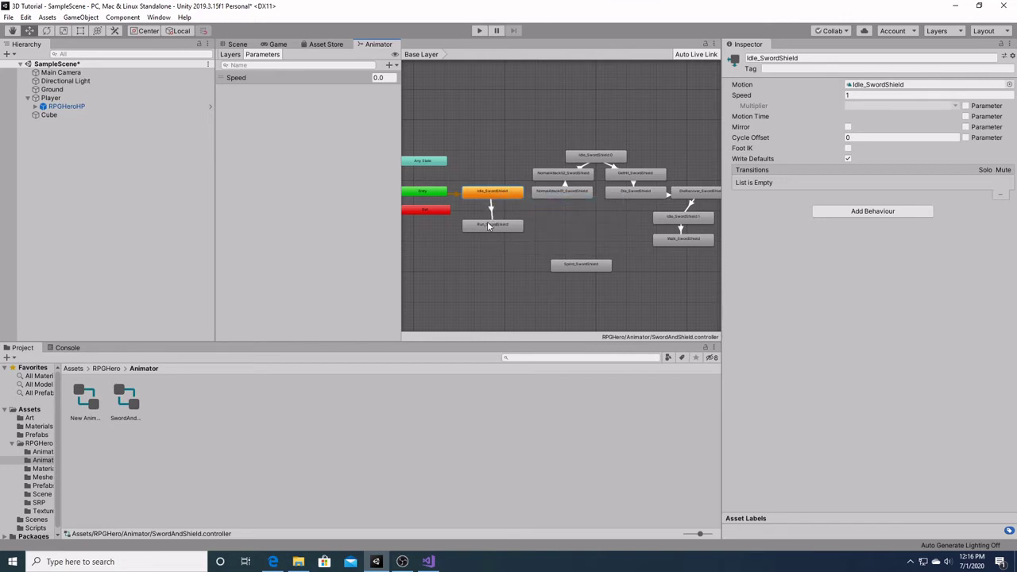
pyautogui.click(485, 224)
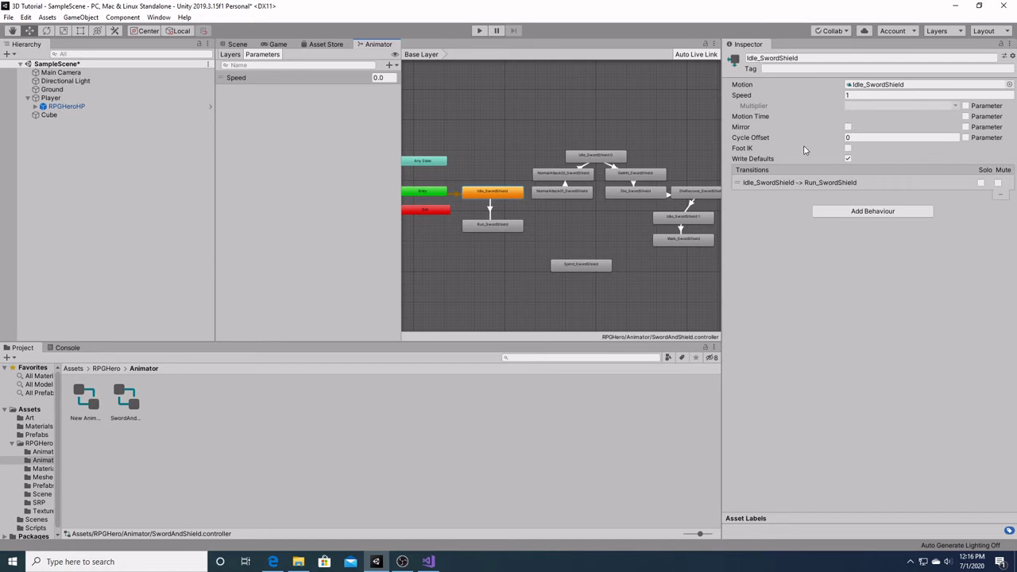
pyautogui.click(491, 209)
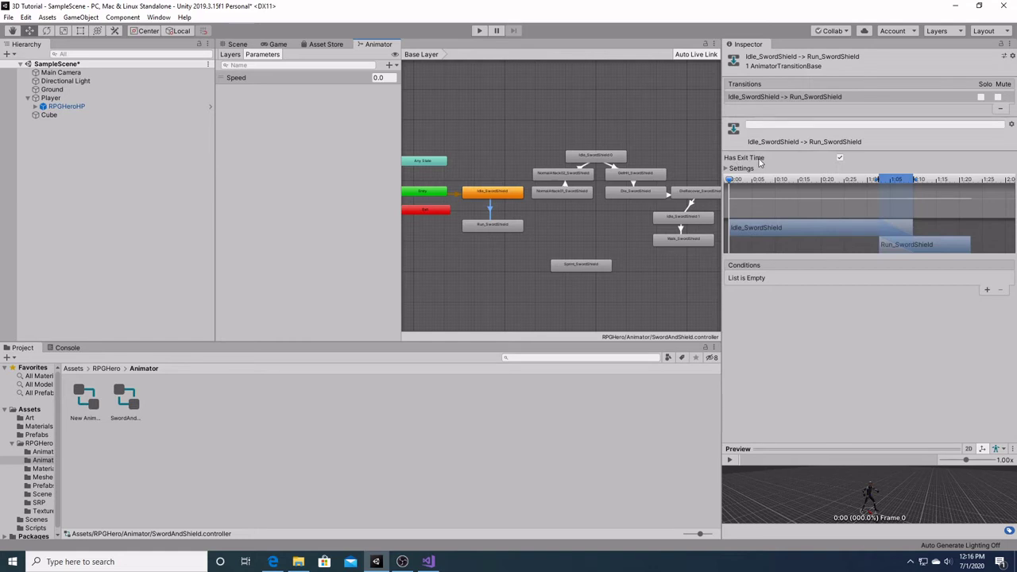
# Step: Turn off Has Exit Time and Fixed Duration, and add condition Speed Greater 0.1
pyautogui.click(840, 157)
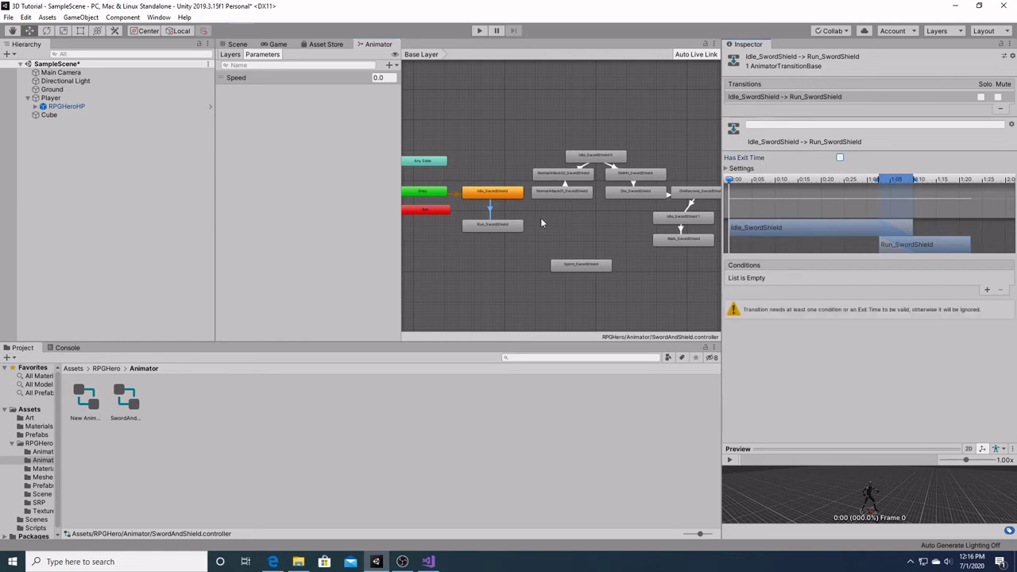
pyautogui.click(728, 168)
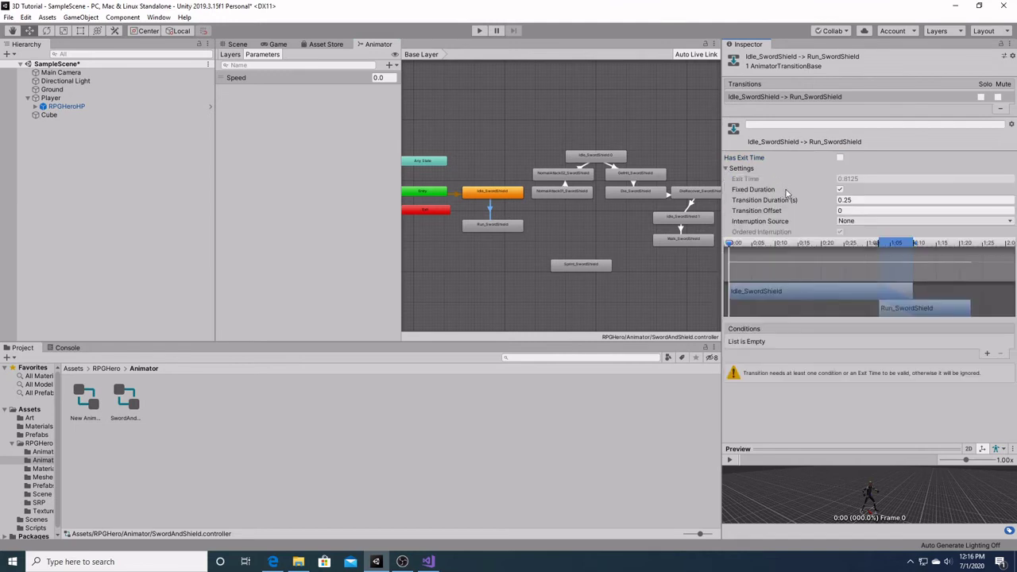
pyautogui.click(840, 190)
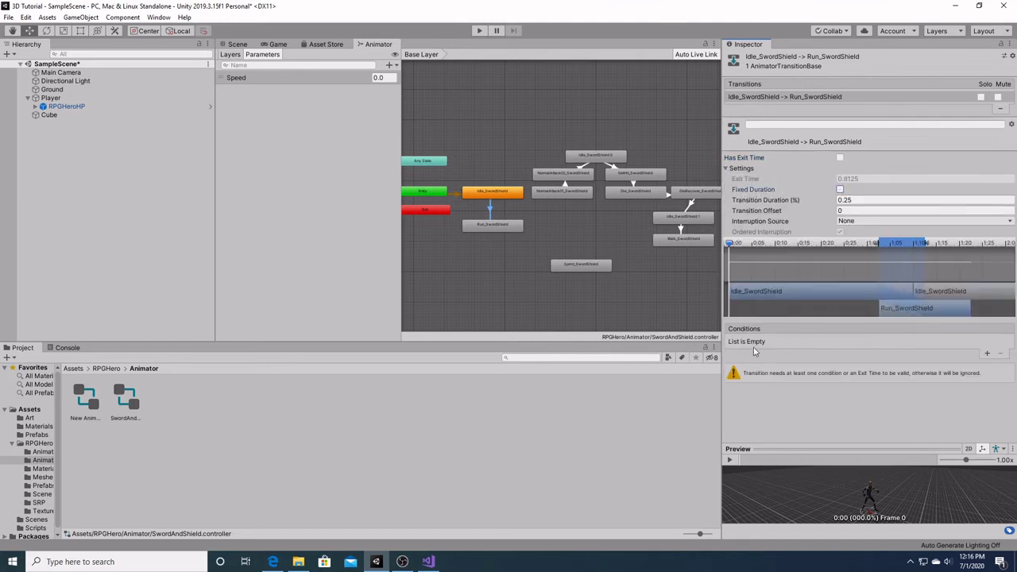
pyautogui.click(987, 354)
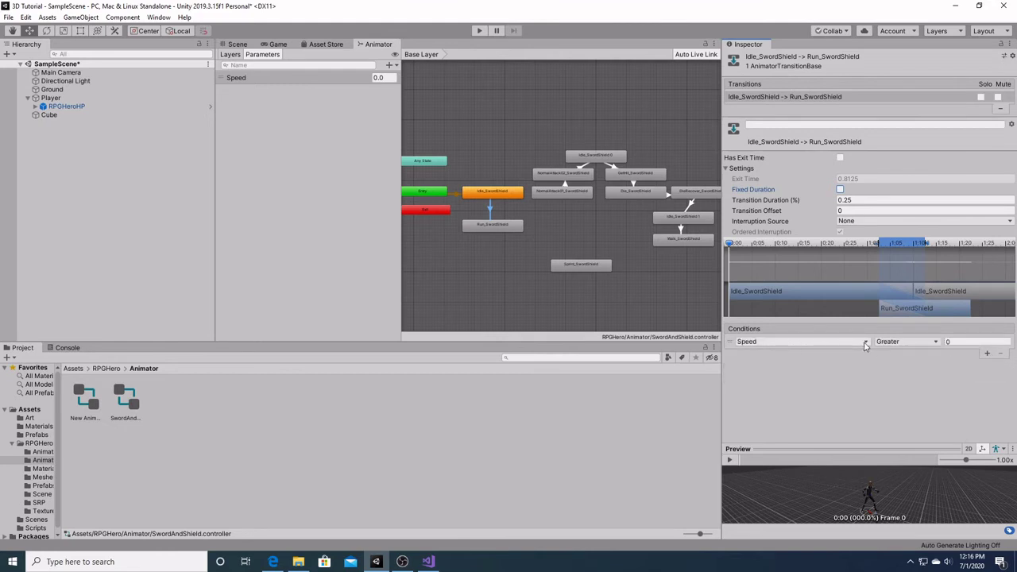
pyautogui.click(950, 343)
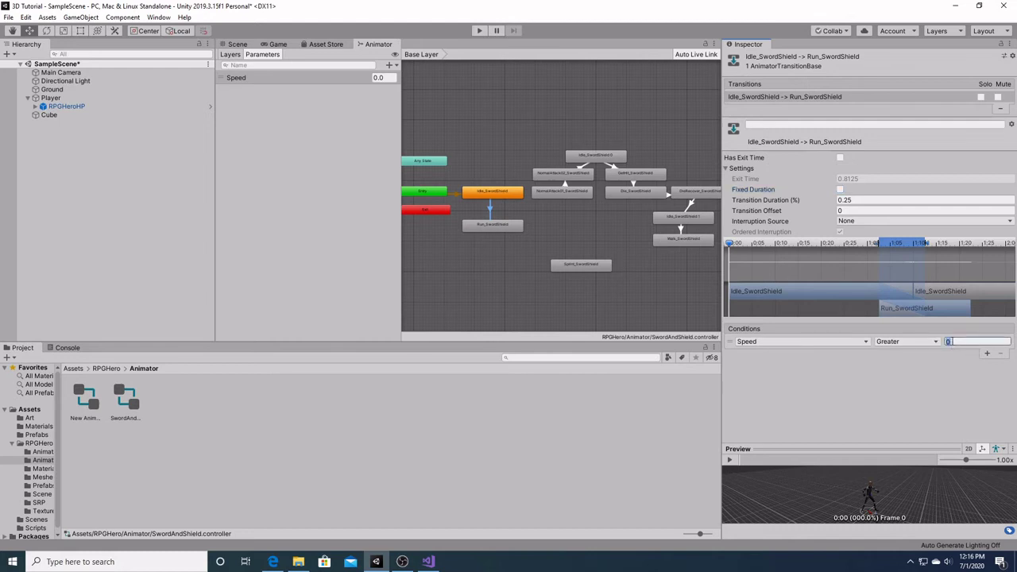
pyautogui.write('0.1')
pyautogui.click(508, 228)
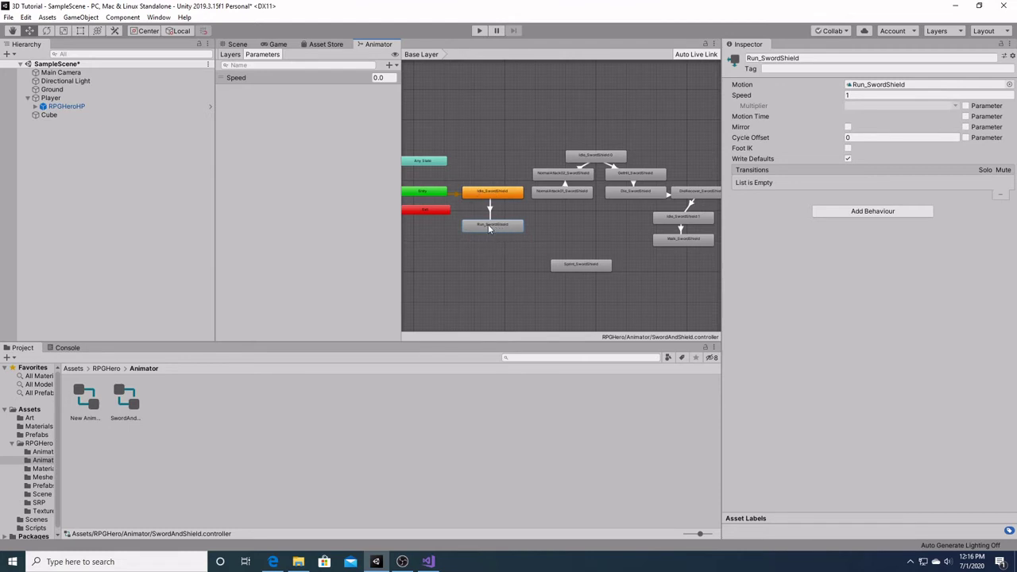
# Step: Create a Run_SwordShield to Idle_SwordShield transition without exit time or fixed duration
pyautogui.rightClick(501, 230)
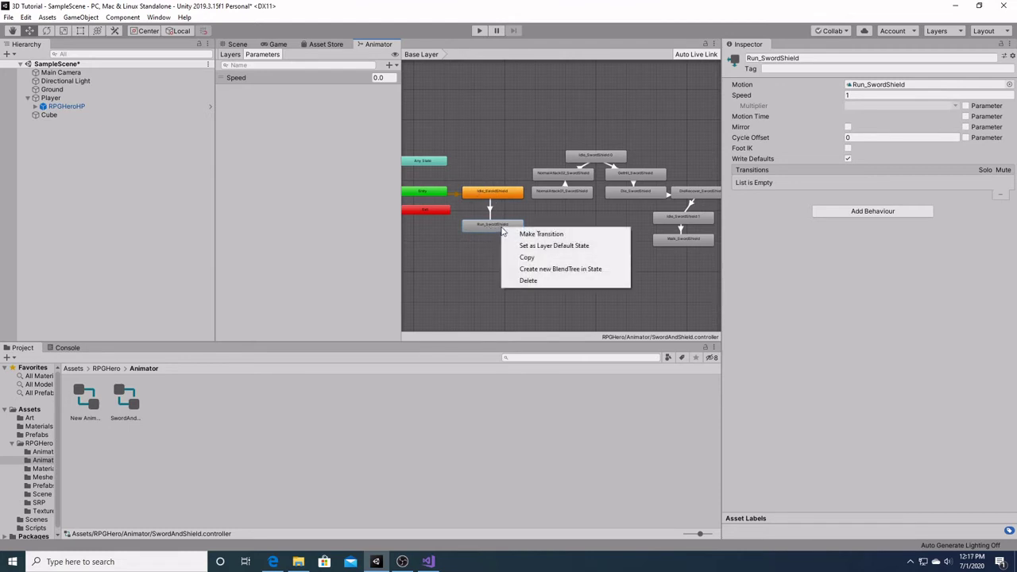
pyautogui.click(515, 232)
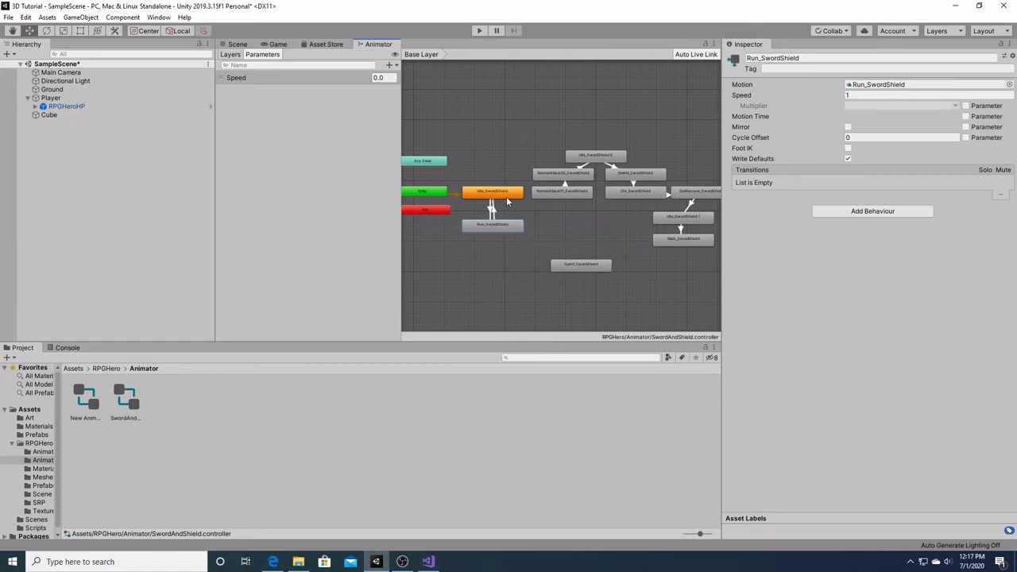
pyautogui.click(510, 197)
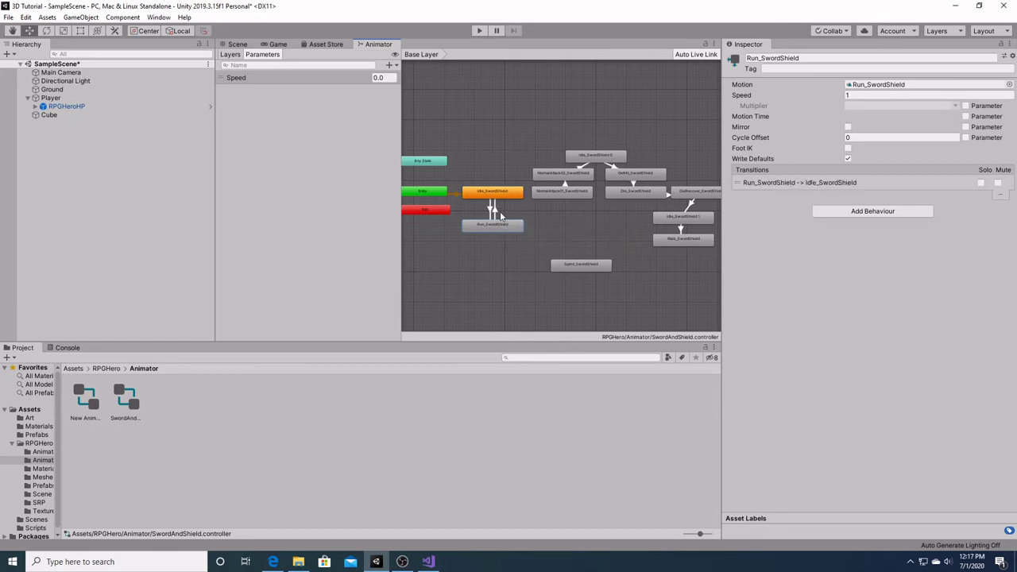
pyautogui.click(494, 209)
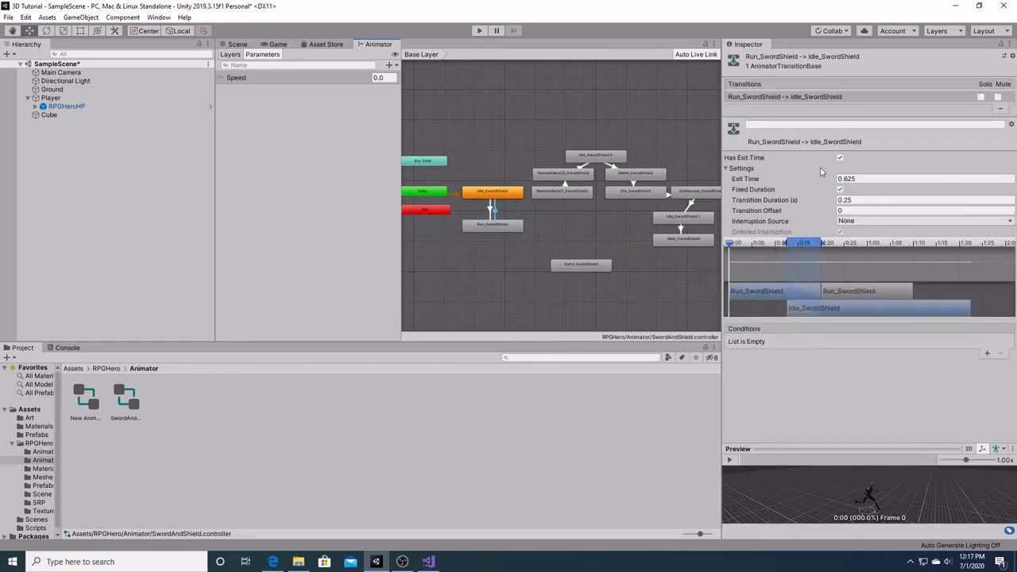
pyautogui.click(840, 158)
pyautogui.click(840, 189)
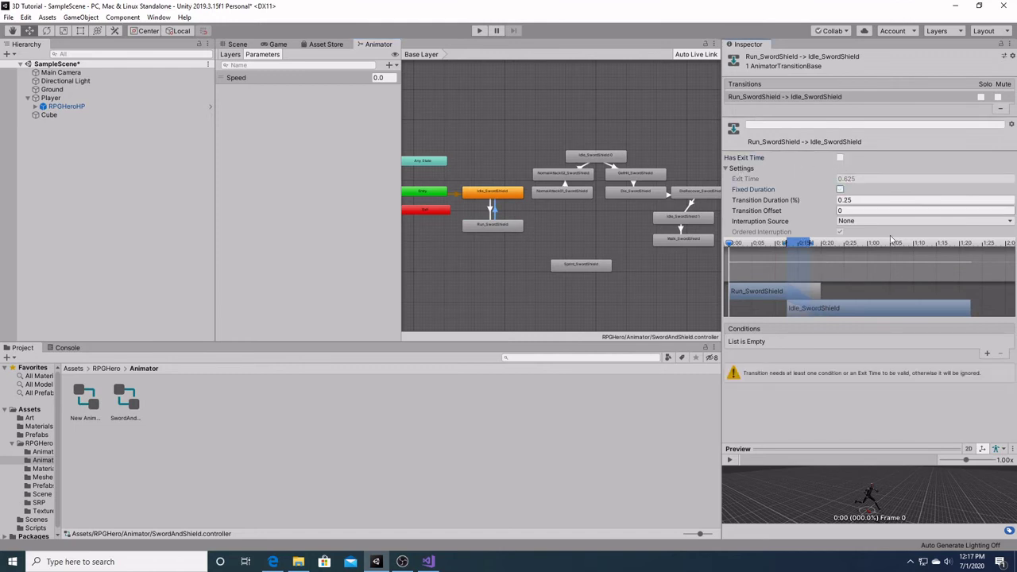
# Step: Give the run-to-idle transition the condition Speed Less 0.1, comparing it with the idle-to-run one
pyautogui.click(986, 353)
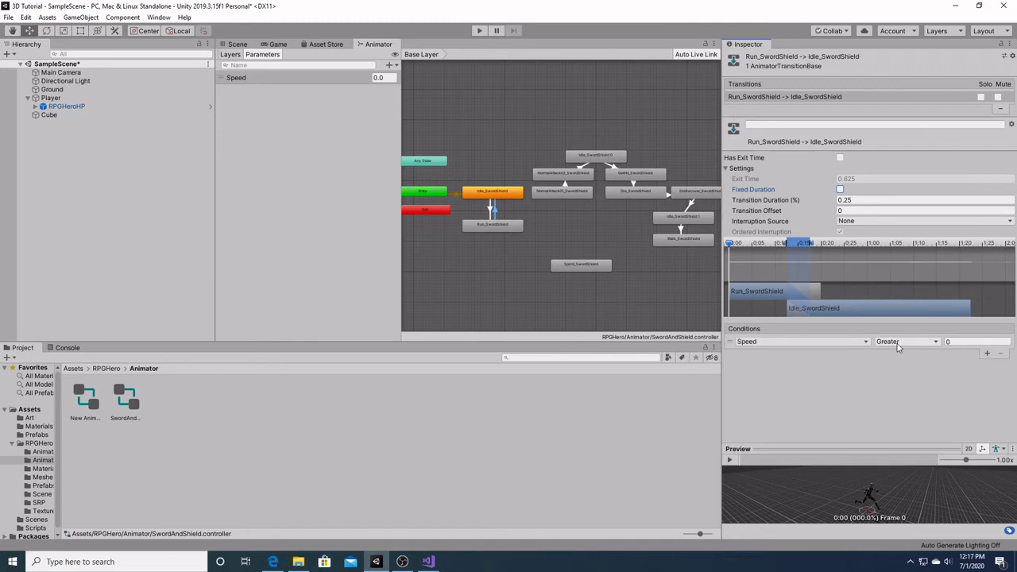
pyautogui.click(936, 341)
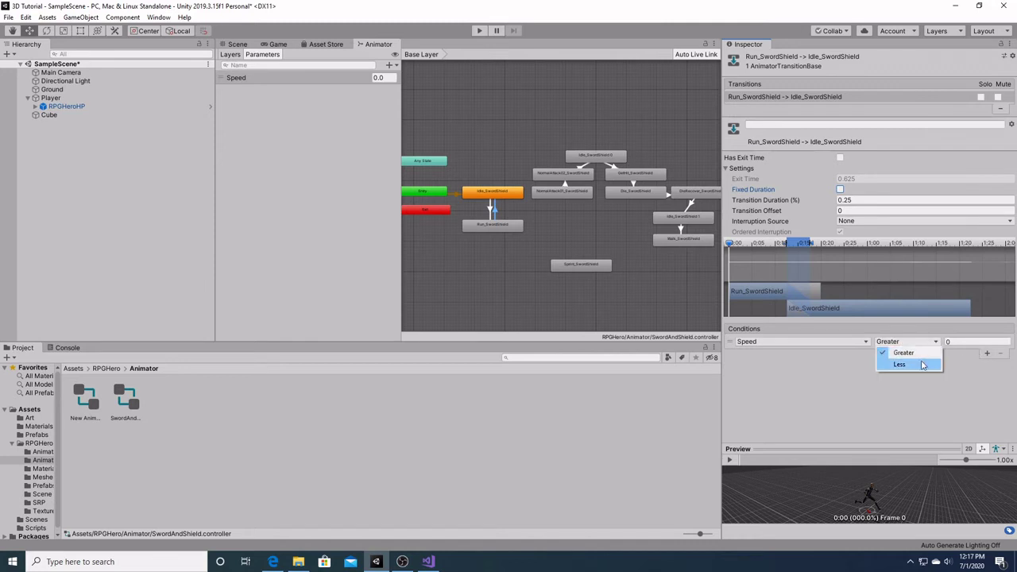
pyautogui.click(921, 365)
pyautogui.click(947, 341)
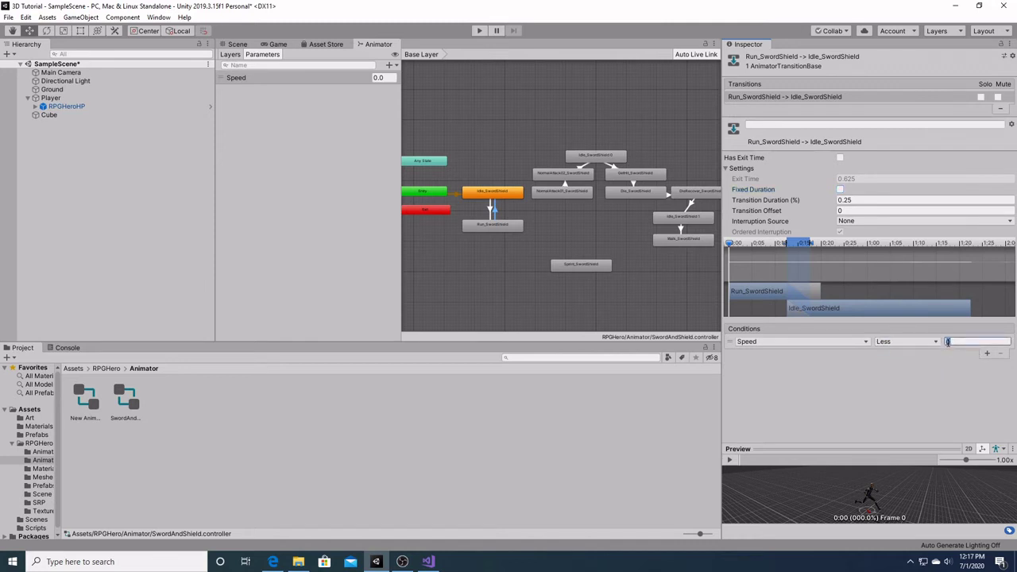
pyautogui.write('0.1')
pyautogui.click(492, 211)
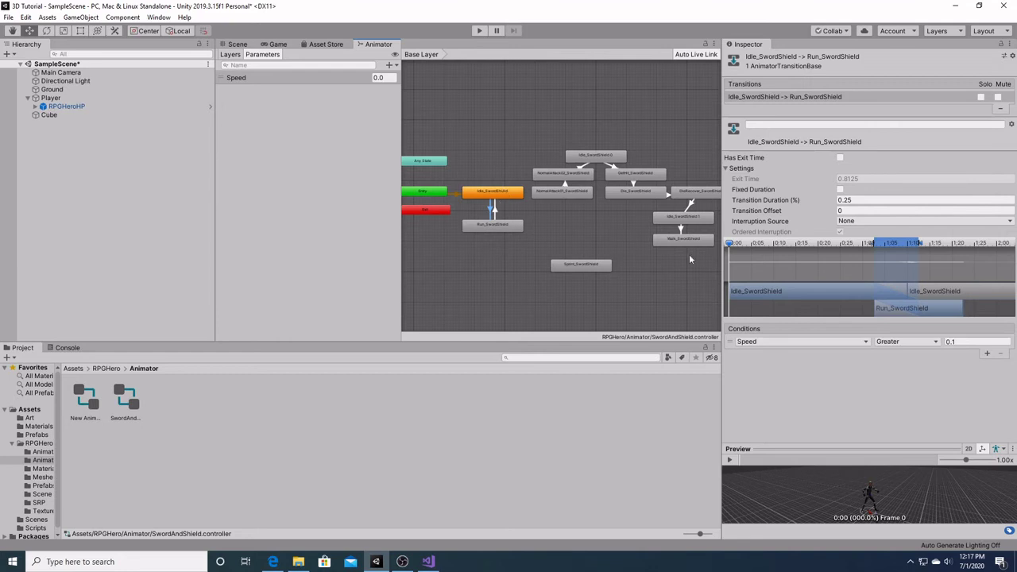
pyautogui.click(496, 213)
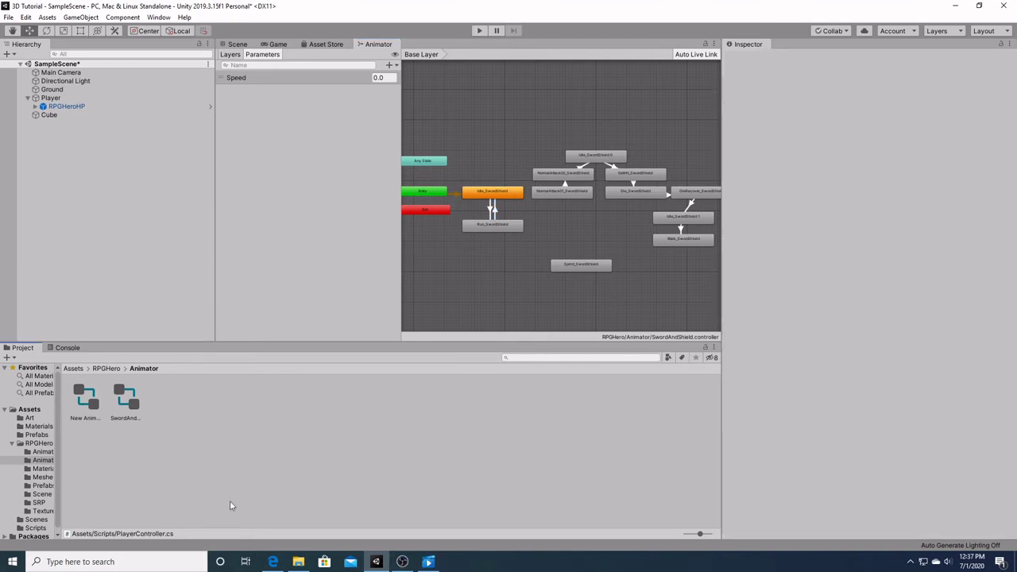
# Step: Open PlayerController.cs from the Scripts folder in Visual Studio
pyautogui.click(36, 528)
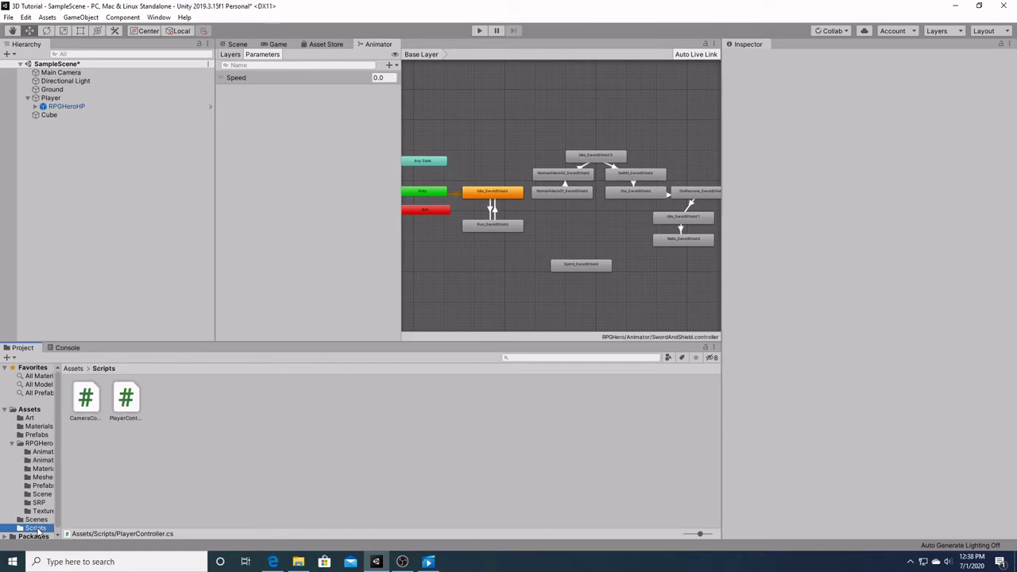
pyautogui.doubleClick(125, 402)
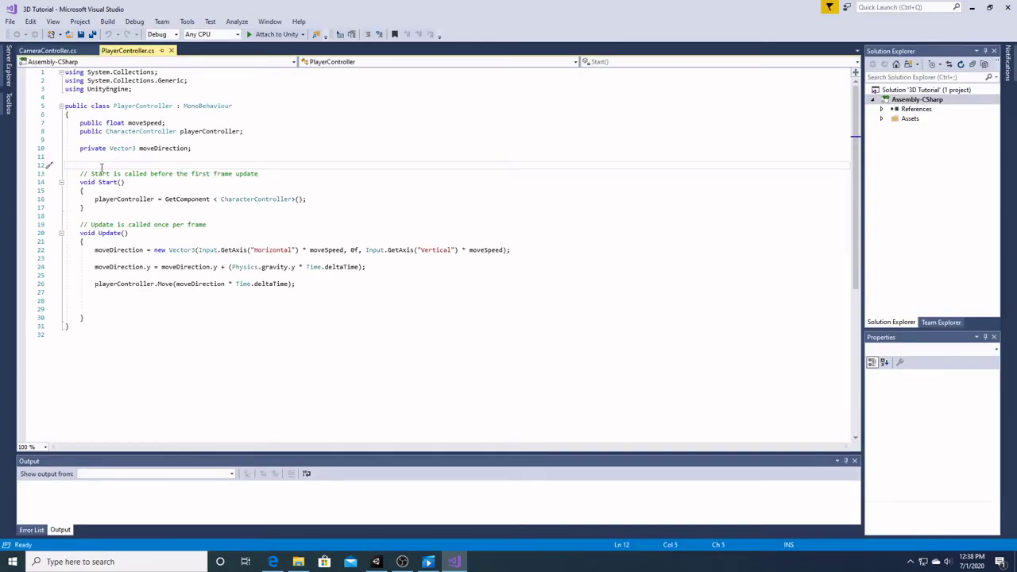
# Step: Declare 'public Animator anim;' on line 12 of PlayerController.cs
pyautogui.write('pu')
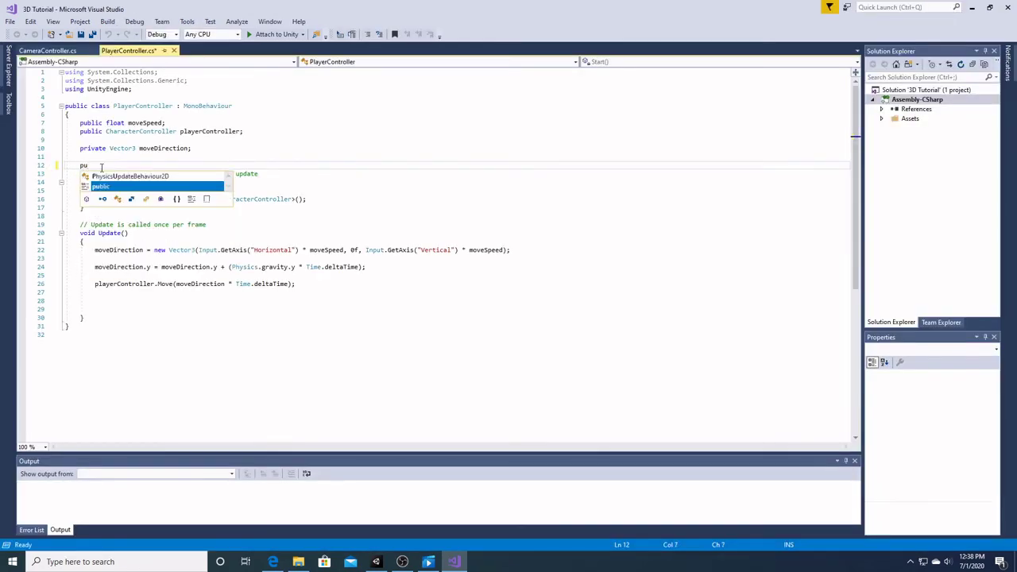
pyautogui.write('blic ')
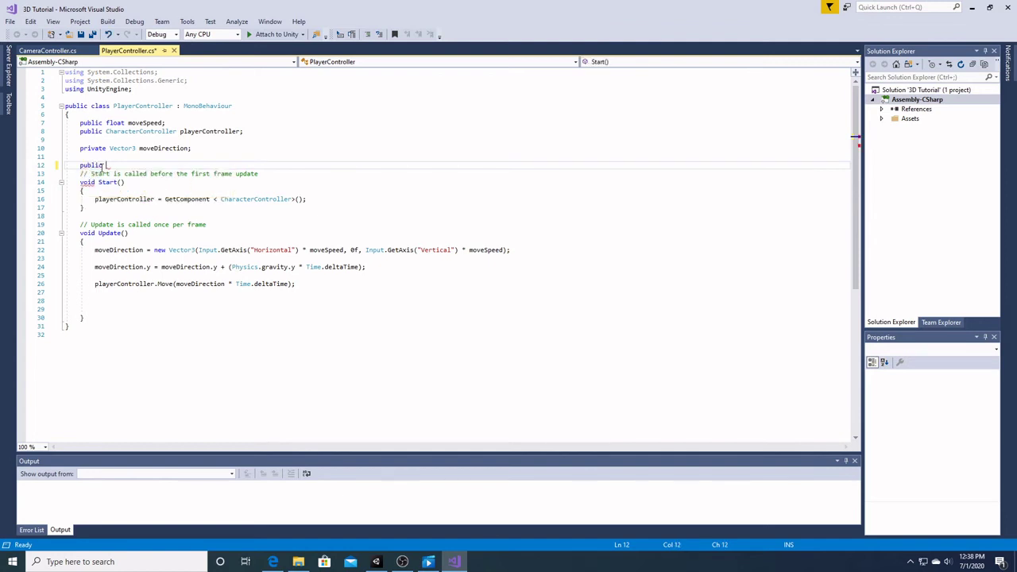
pyautogui.write('Ani')
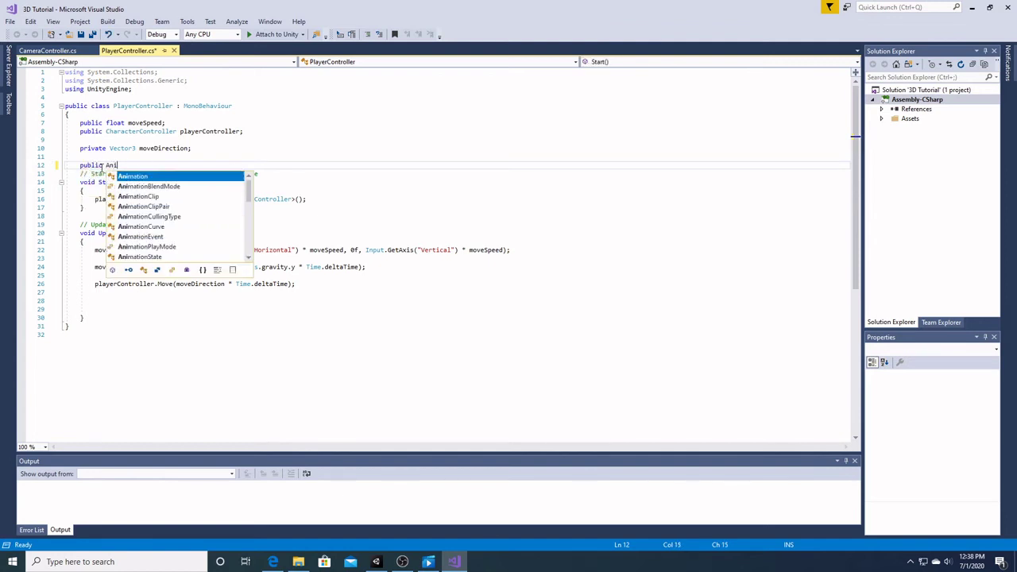
pyautogui.write('mator anim;')
pyautogui.press('Return')
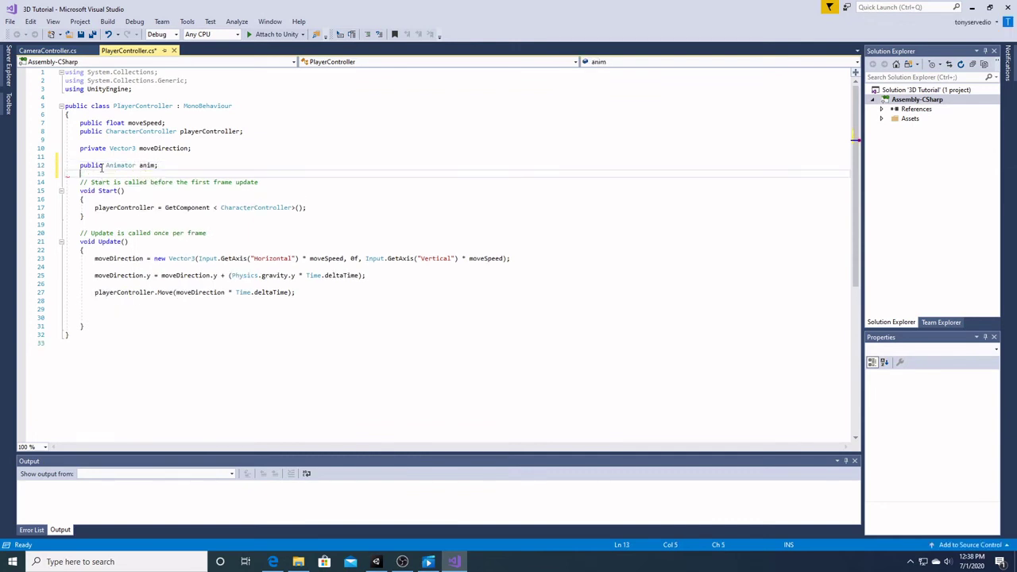
# Step: On line 29 write anim.SetFloat("Speed", Mathf.Abs(Input.GetAxis("Vertical"))
pyautogui.click(105, 307)
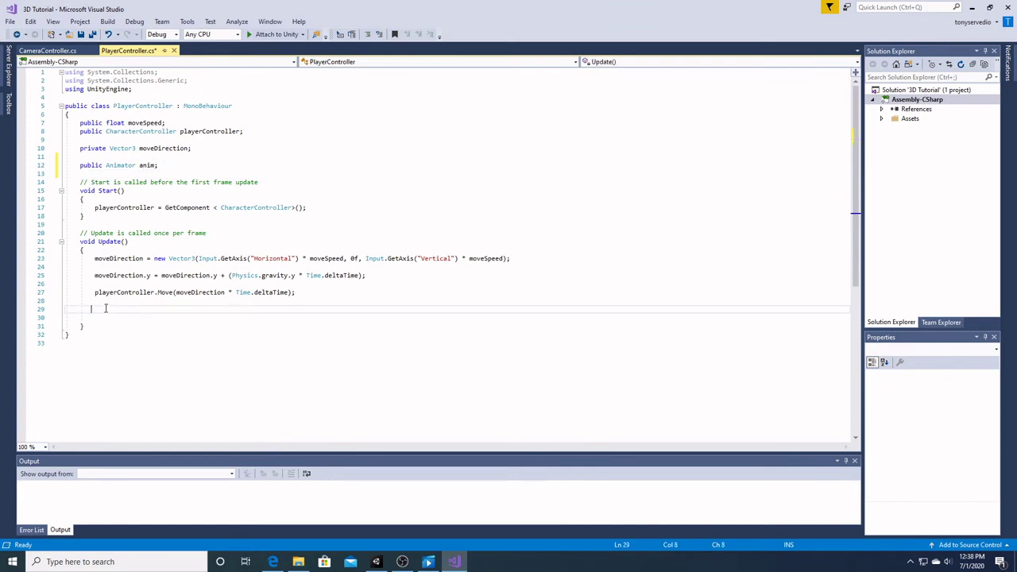
pyautogui.write('anim')
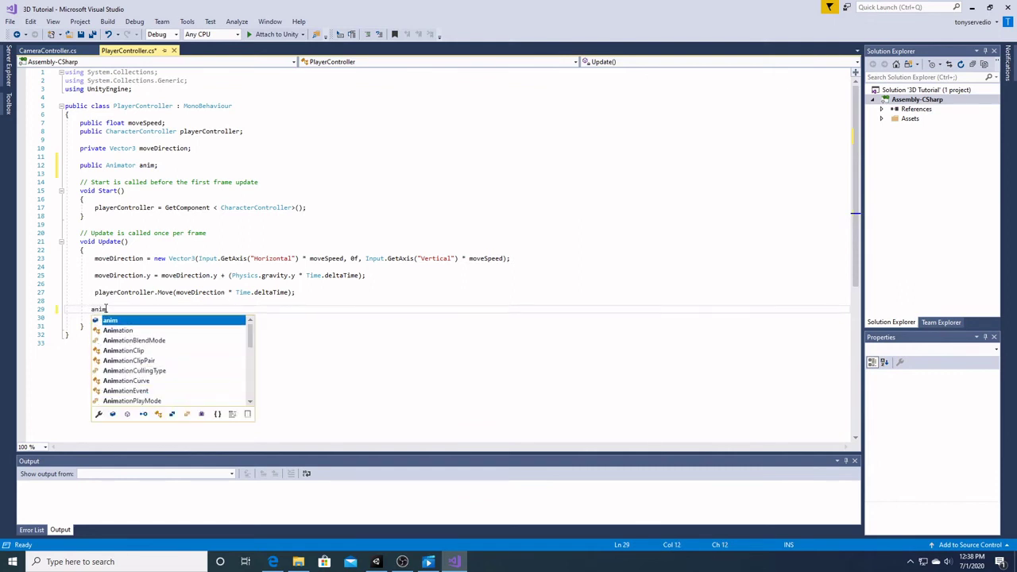
pyautogui.write('.SetFloat')
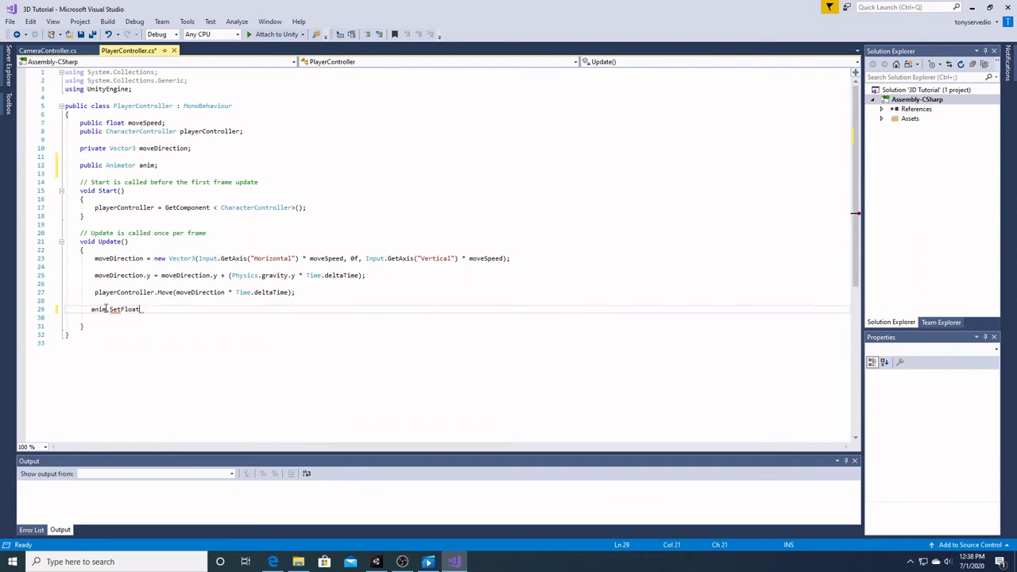
pyautogui.write('("S')
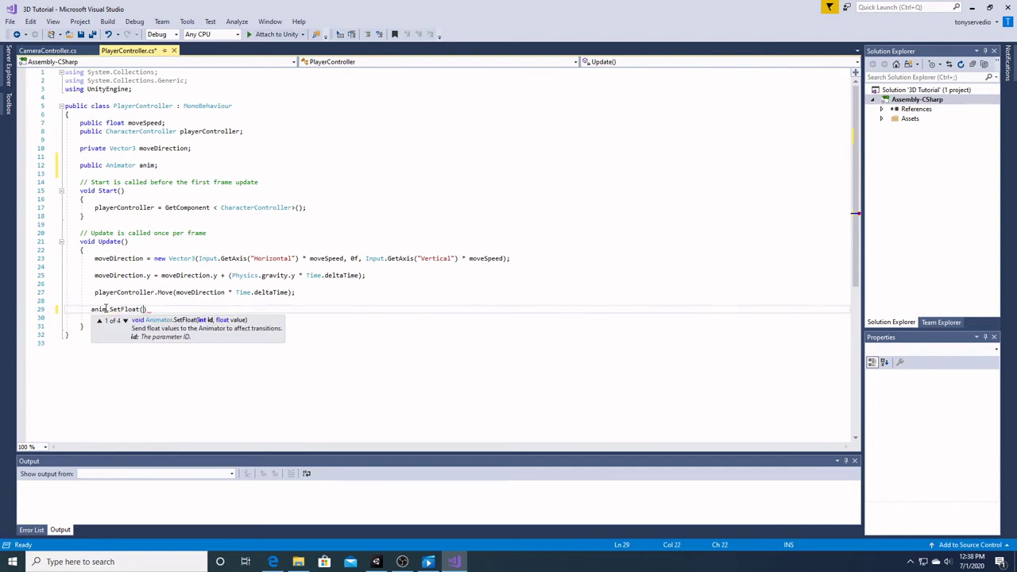
pyautogui.write('peed",')
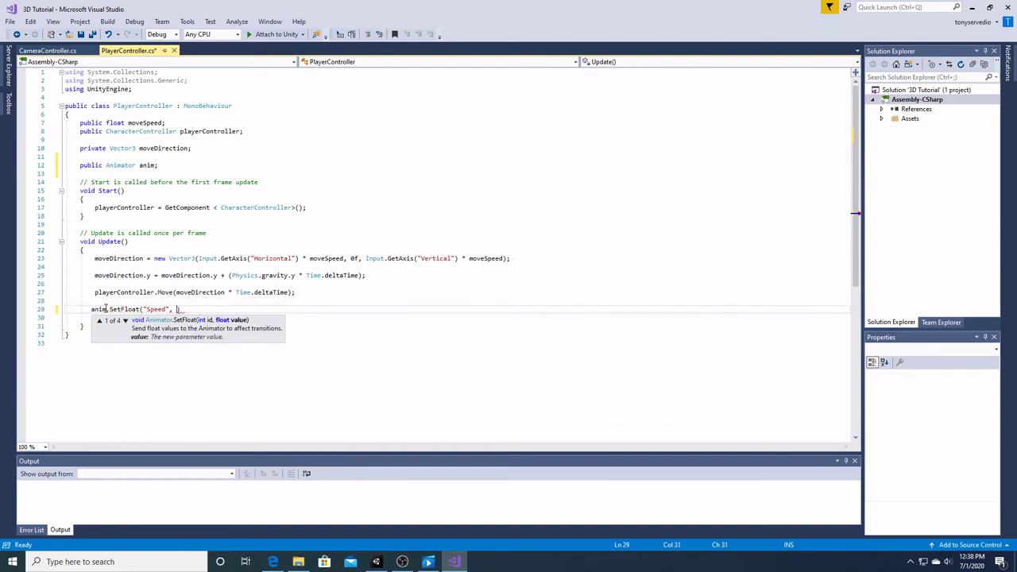
pyautogui.write(' (Mathf')
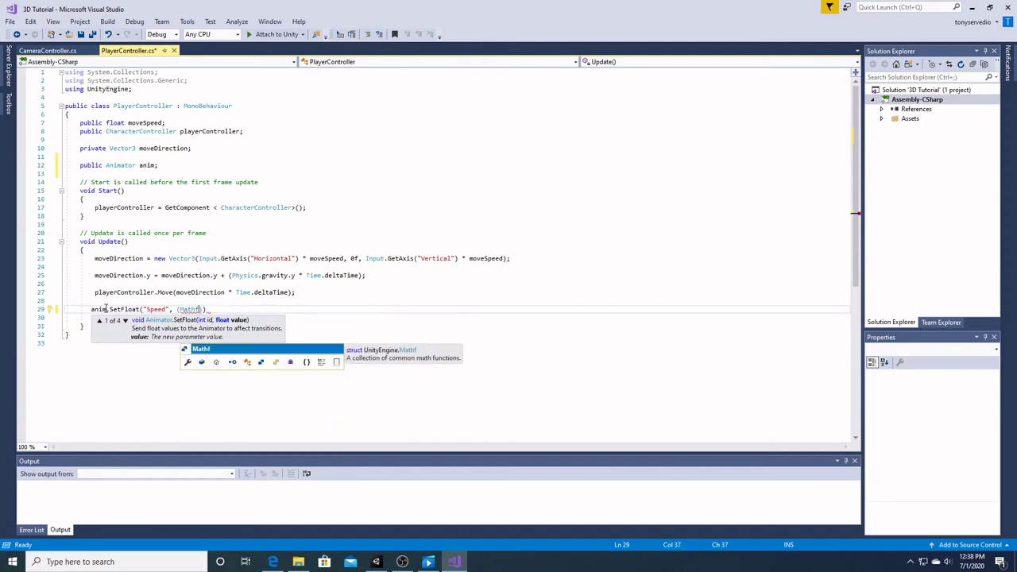
pyautogui.write('.Abs')
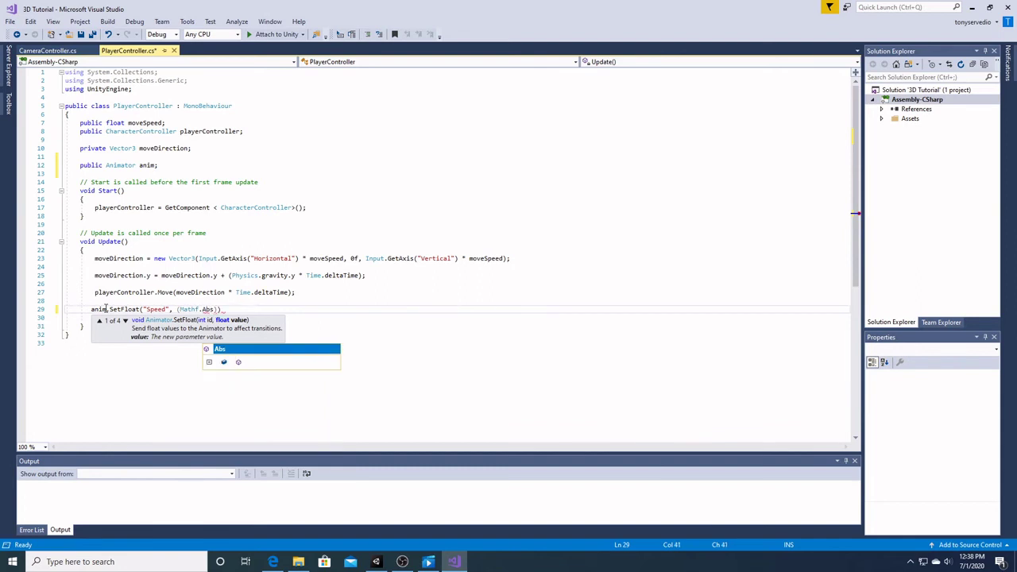
pyautogui.click(185, 310)
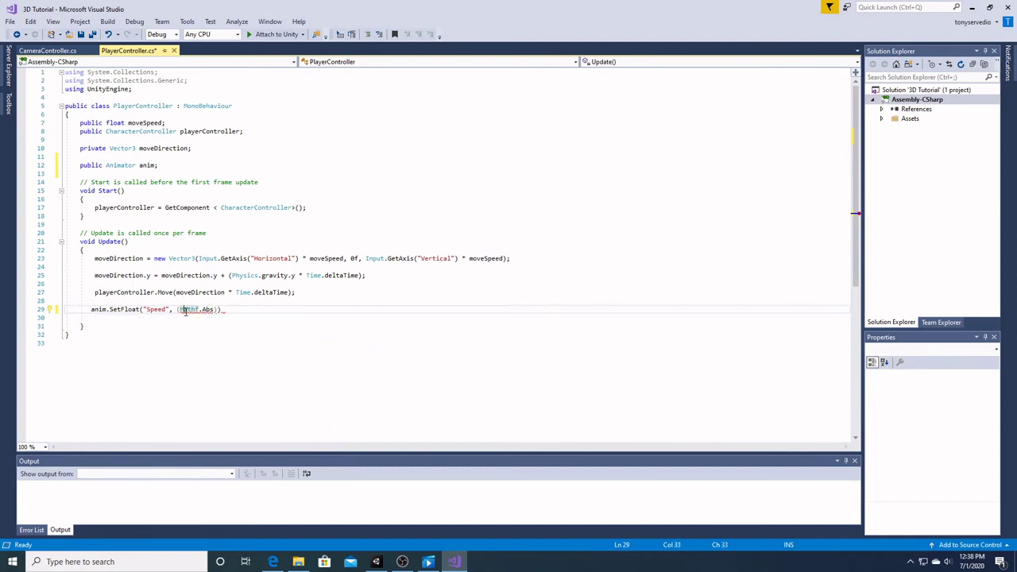
pyautogui.click(211, 310)
pyautogui.click(213, 310)
pyautogui.write('(')
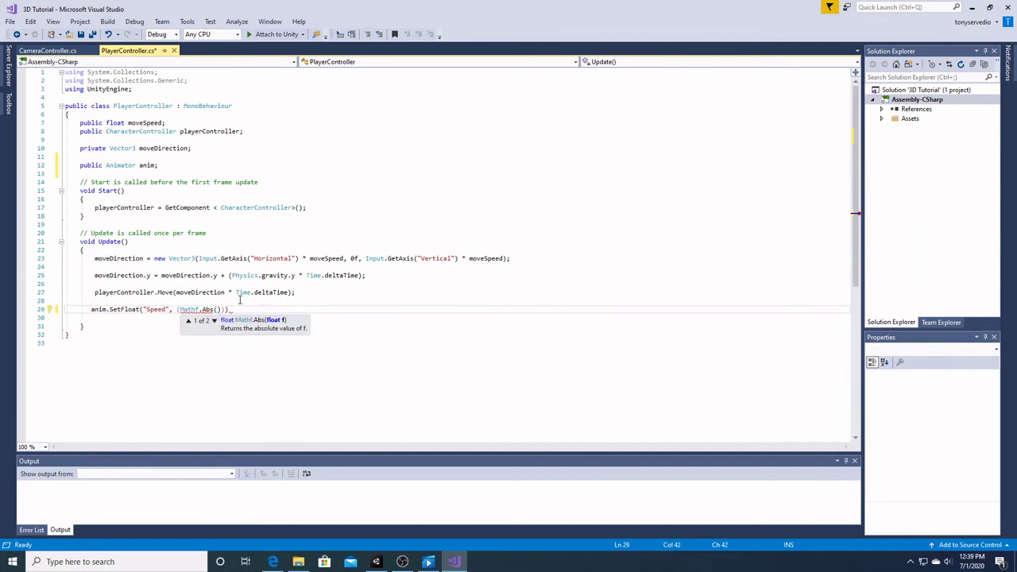
pyautogui.write('Input')
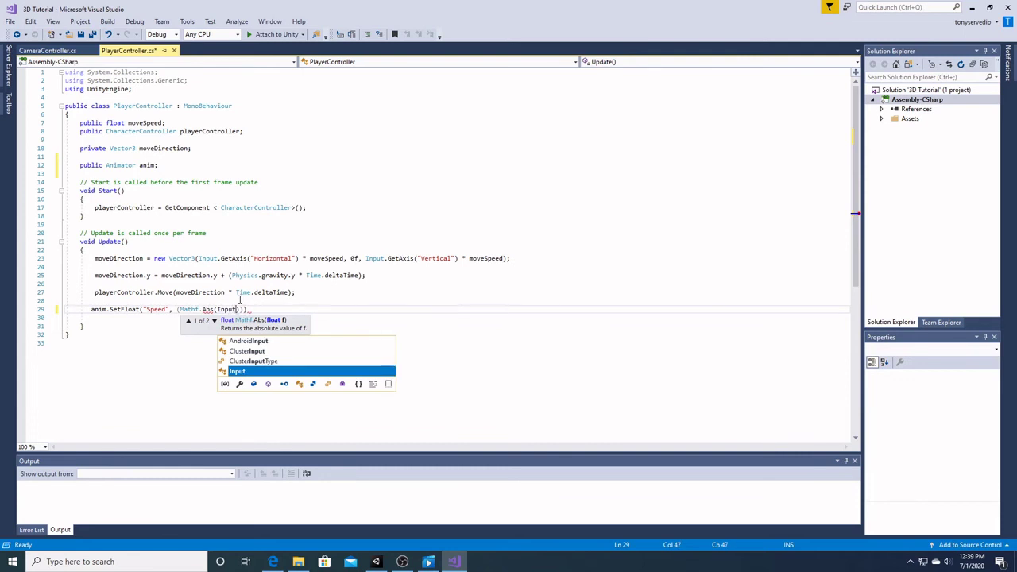
pyautogui.write('.Get')
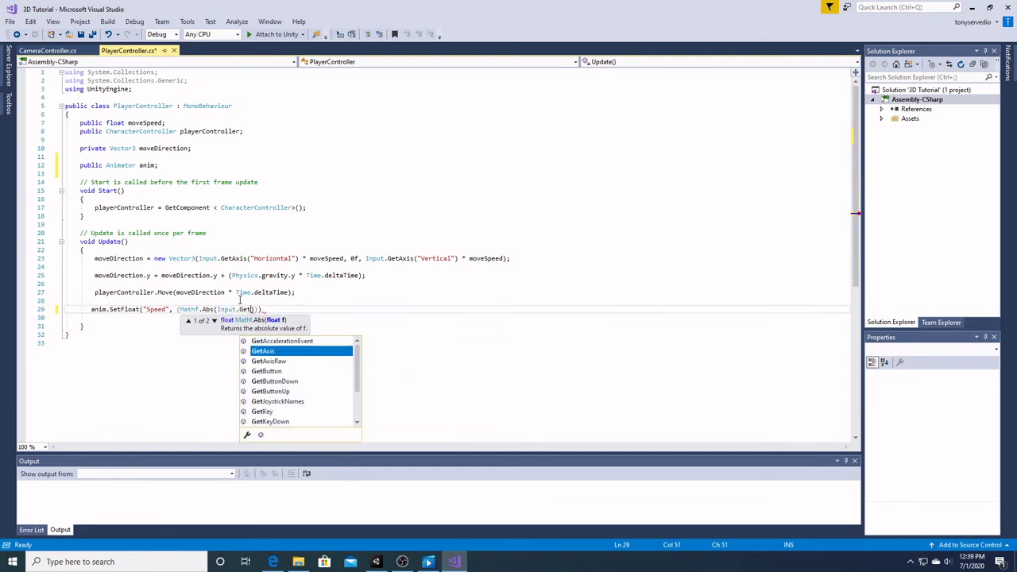
pyautogui.press('Tab')
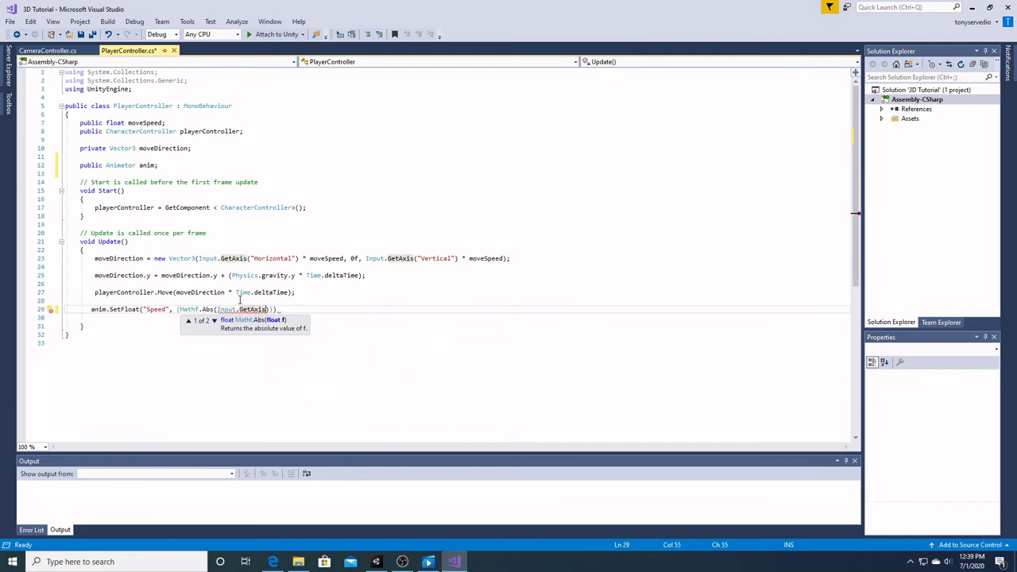
pyautogui.write('("')
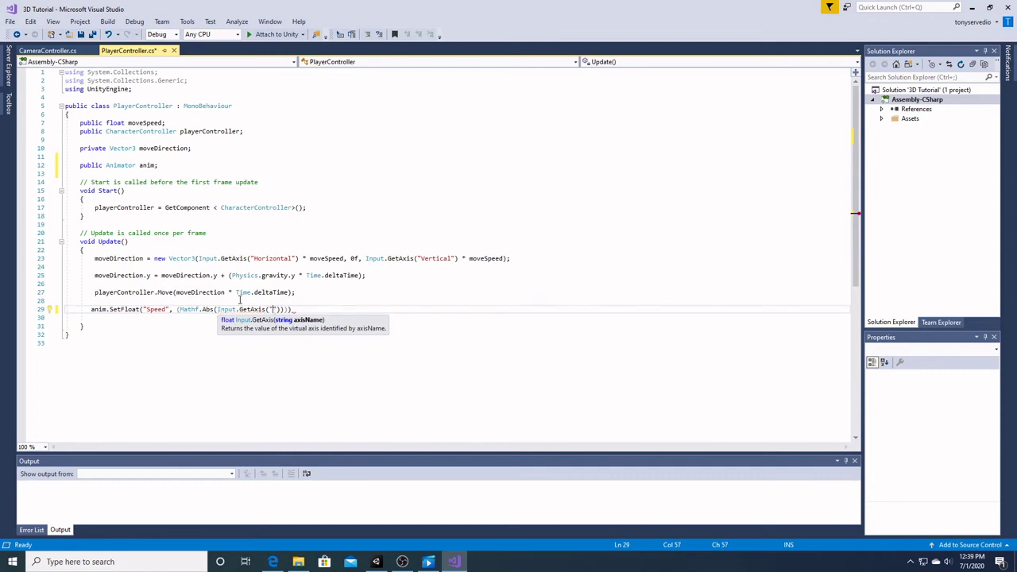
pyautogui.write('Vertical')
pyautogui.press('Right')
pyautogui.press('Right')
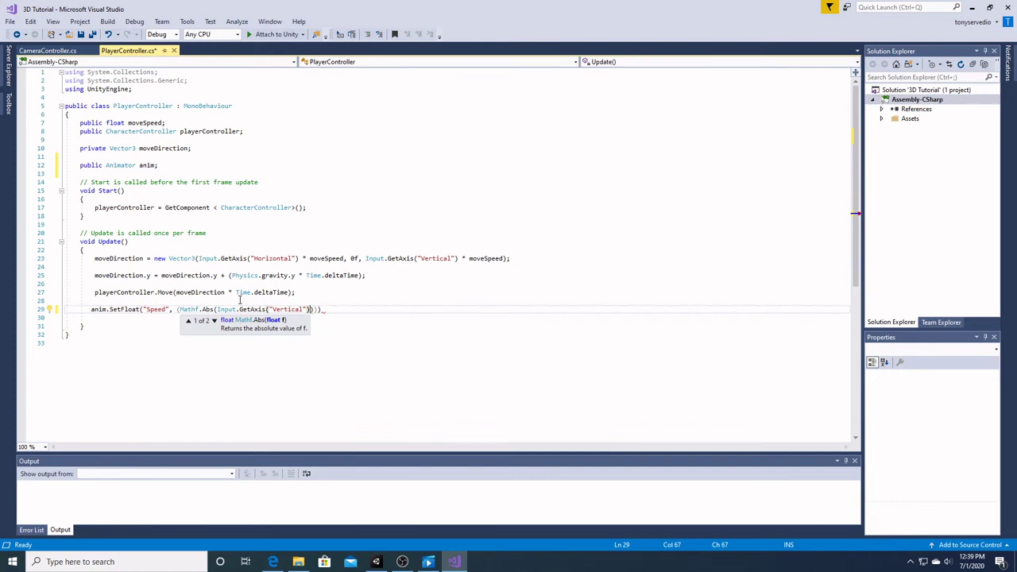
# Step: Add + Mathf.Abs(Input.GetAxis("Horizontal")) and close the statement with ');'
pyautogui.write(') +')
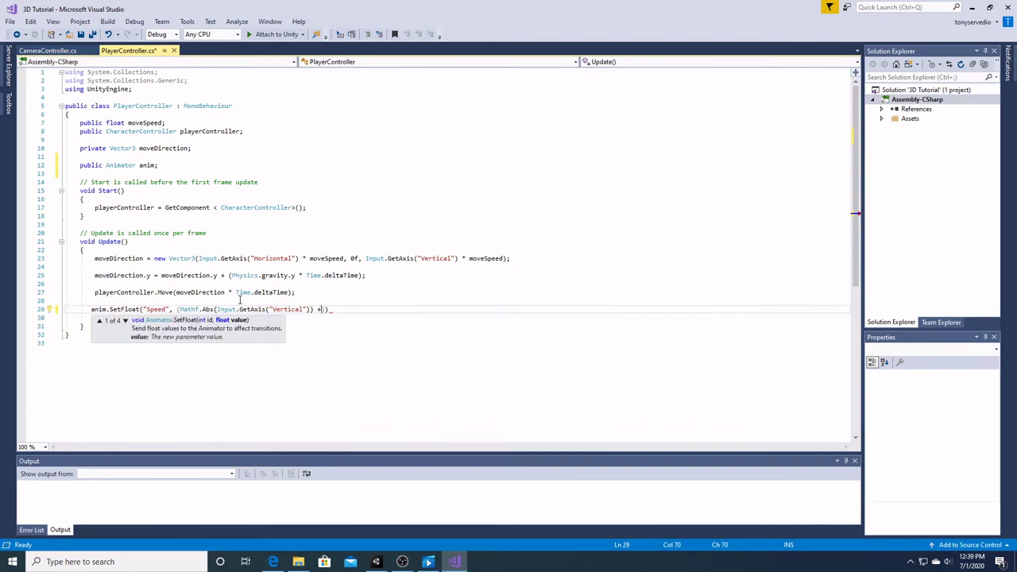
pyautogui.write(' Mathf')
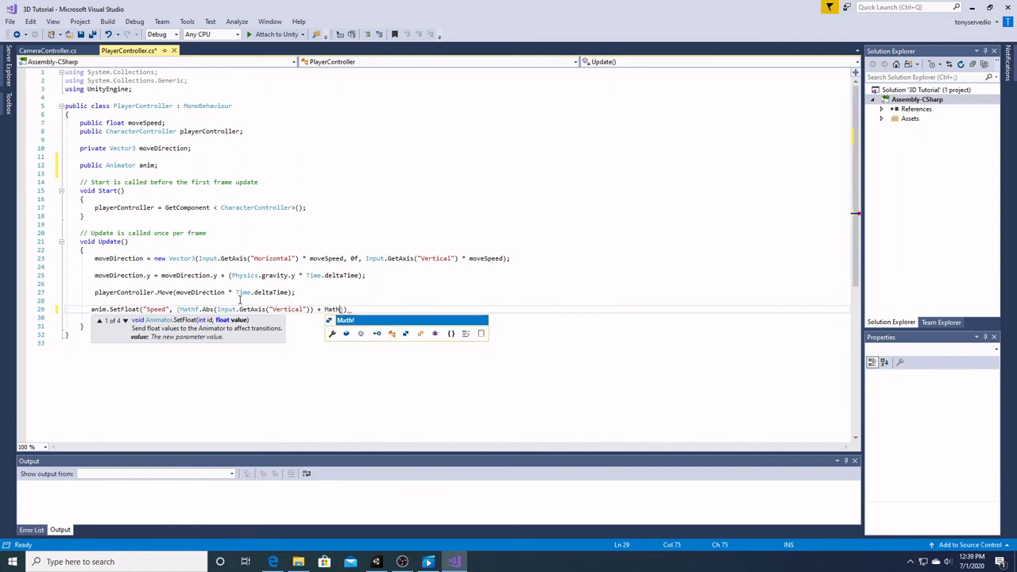
pyautogui.write('.A')
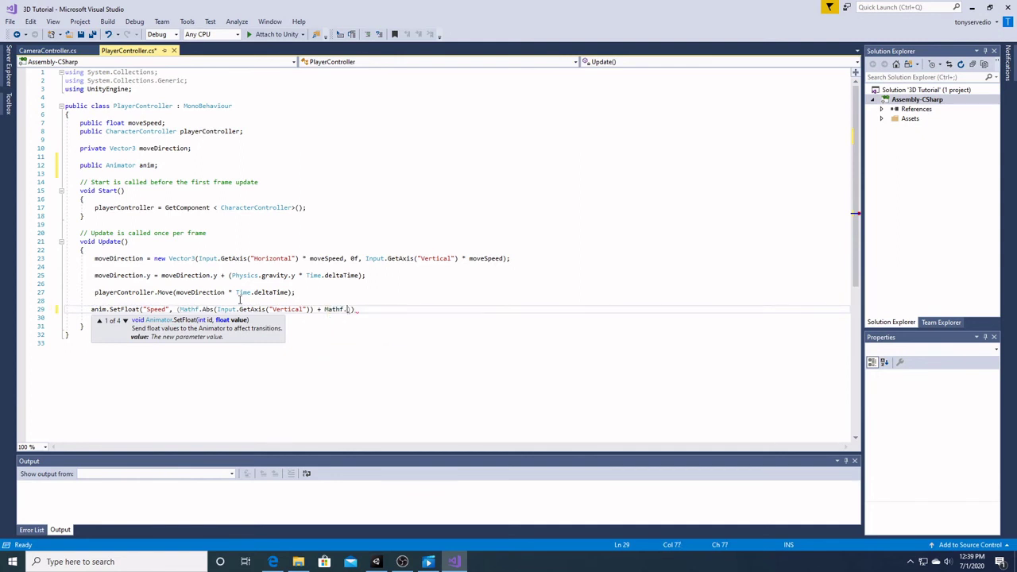
pyautogui.press('Tab')
pyautogui.write('(Input')
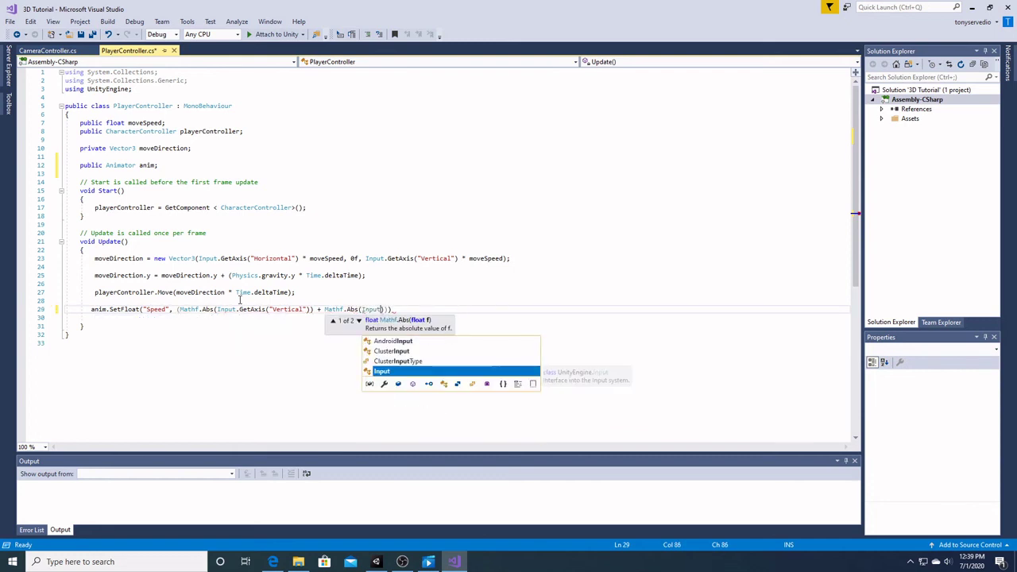
pyautogui.write('.GetAxis')
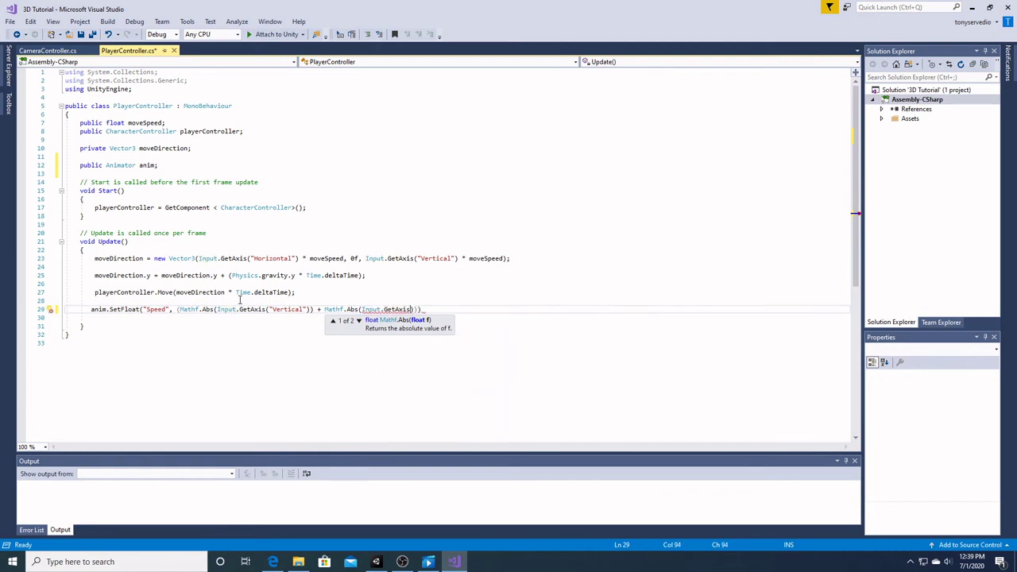
pyautogui.write('("Hori')
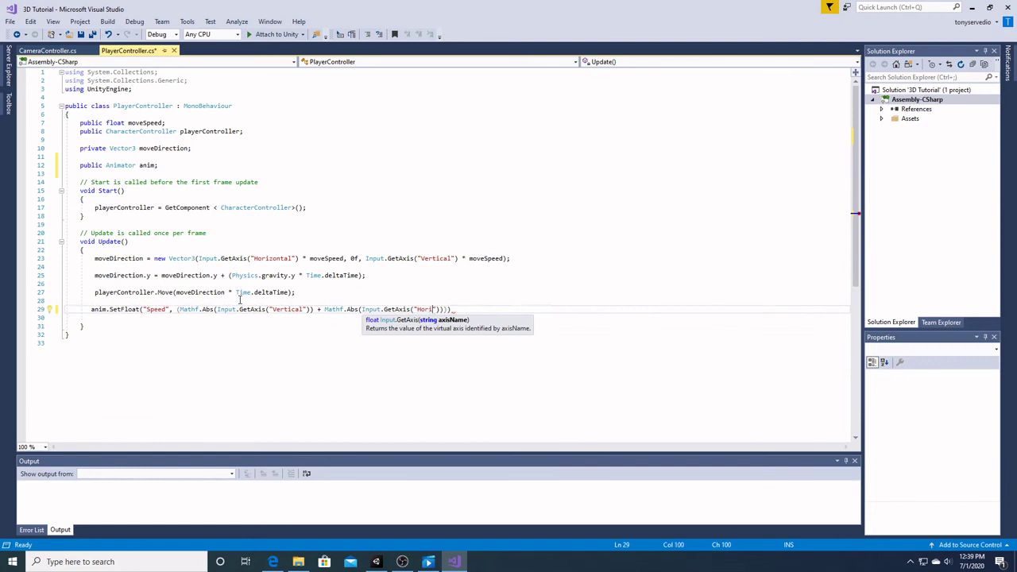
pyautogui.write('zontal')
pyautogui.write(');')
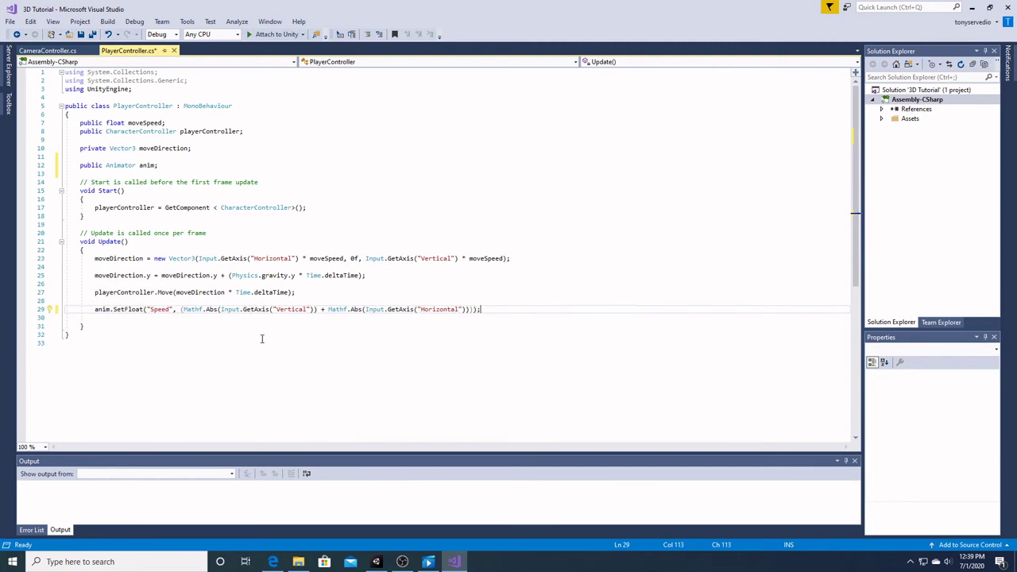
# Step: Review the anim.SetFloat line and the movement code, then save PlayerController.cs
pyautogui.click(102, 309)
pyautogui.click(124, 309)
pyautogui.moveTo(150, 309); pyautogui.dragTo(169, 310)
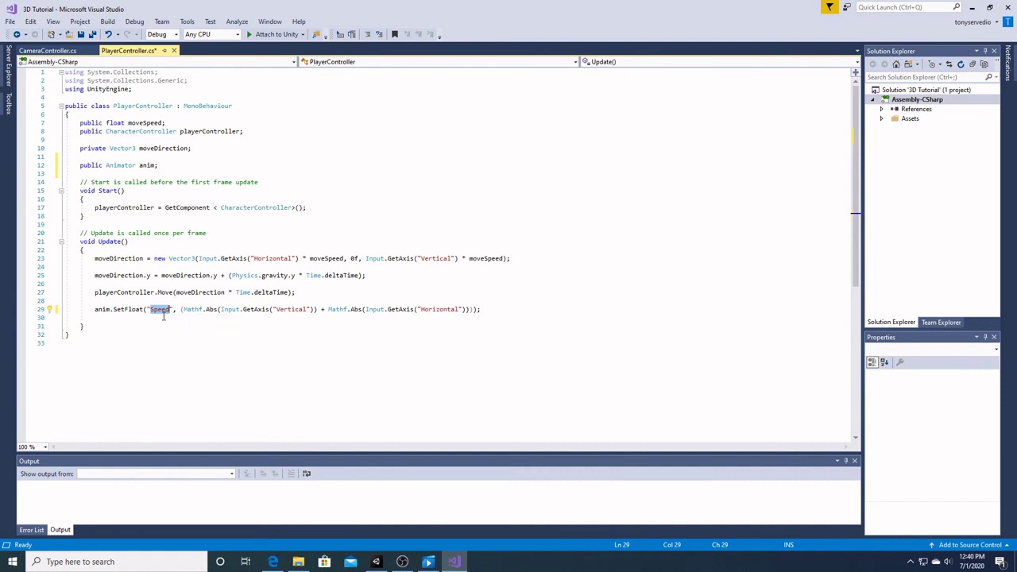
pyautogui.click(181, 310)
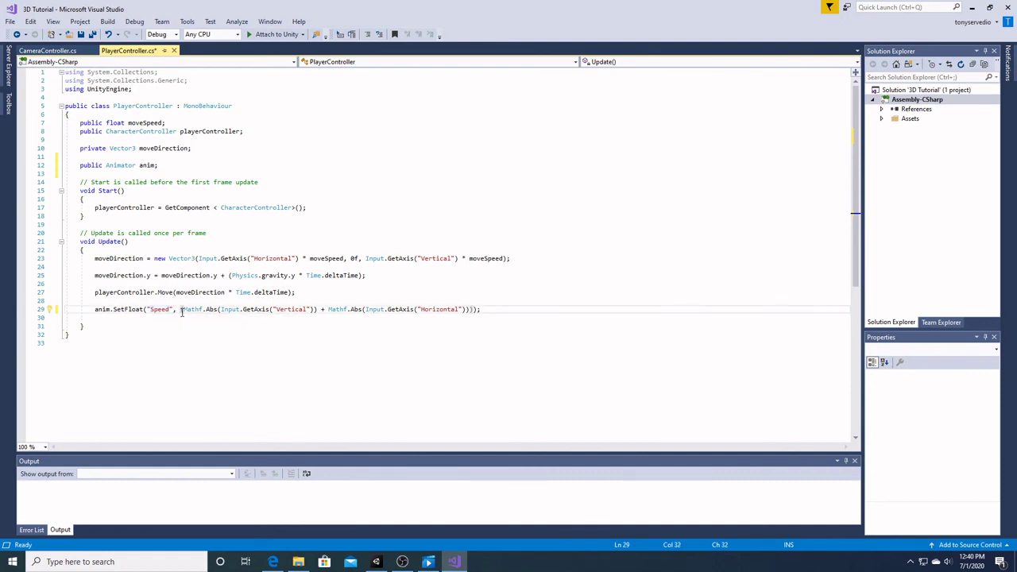
pyautogui.moveTo(221, 310); pyautogui.dragTo(450, 310)
pyautogui.click(418, 277)
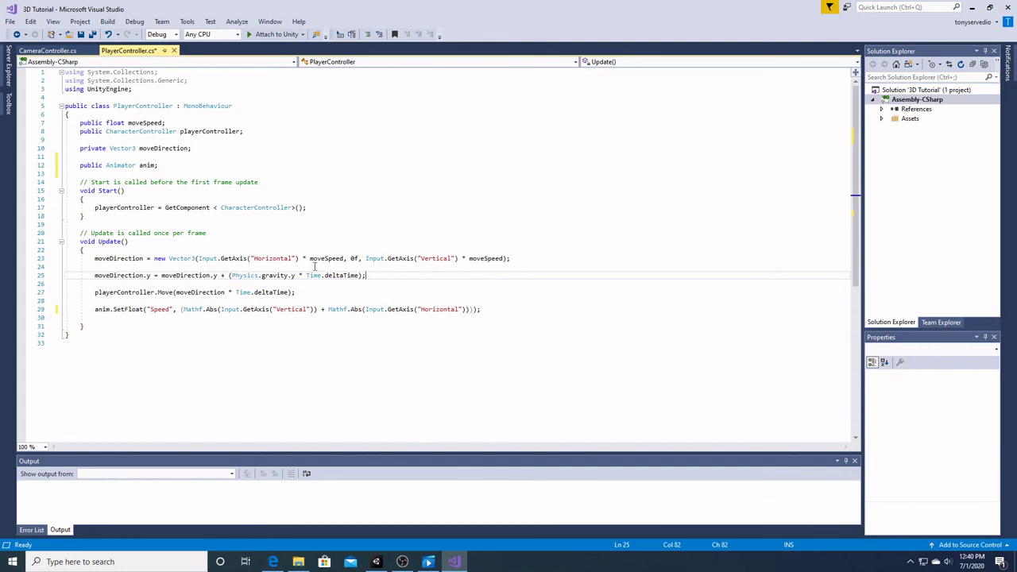
pyautogui.moveTo(337, 259); pyautogui.dragTo(489, 265)
pyautogui.click(489, 308)
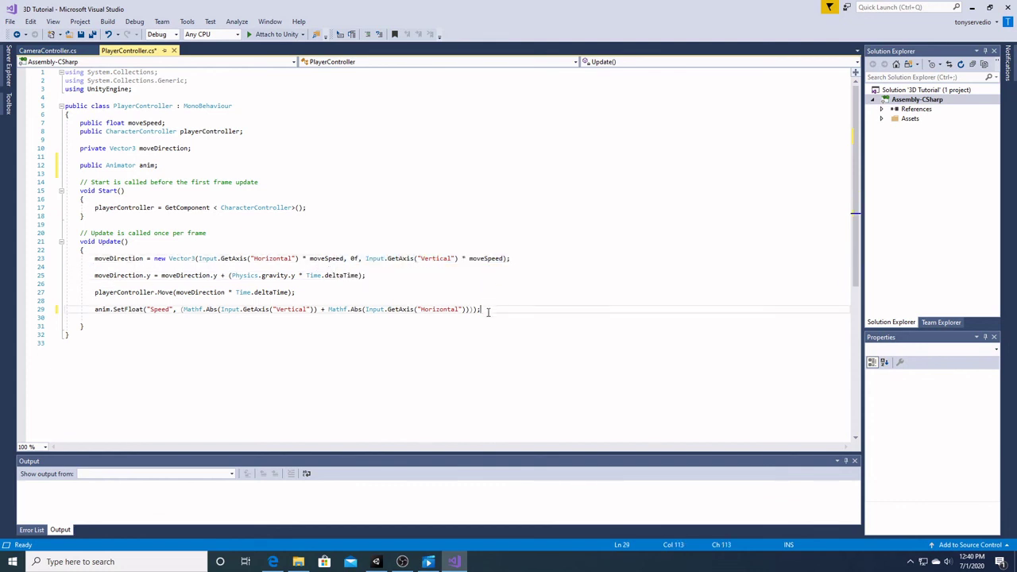
pyautogui.click(81, 35)
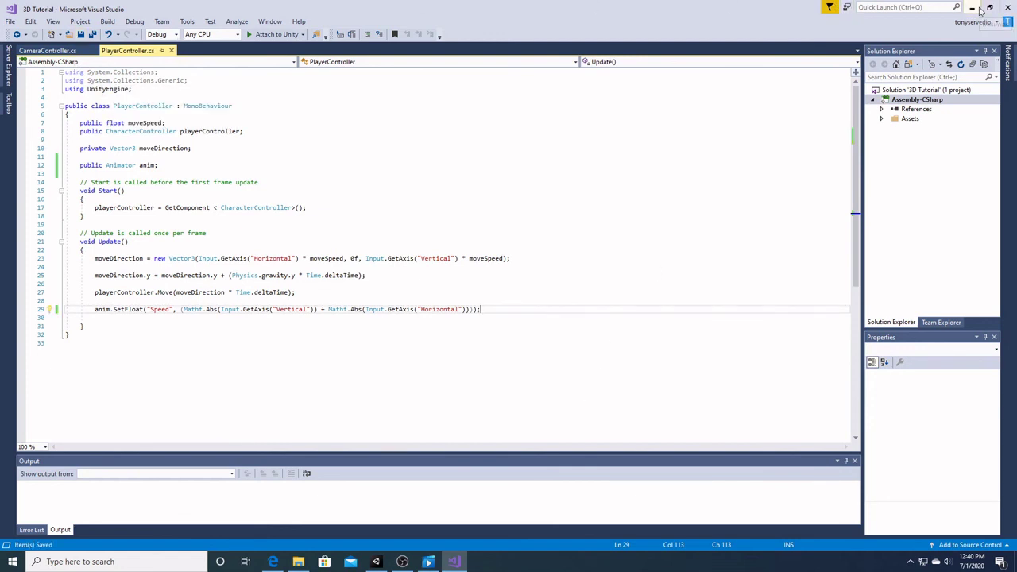
# Step: Back in Unity, select Player and check the Animator on its RPGHeroHP child
pyautogui.click(979, 8)
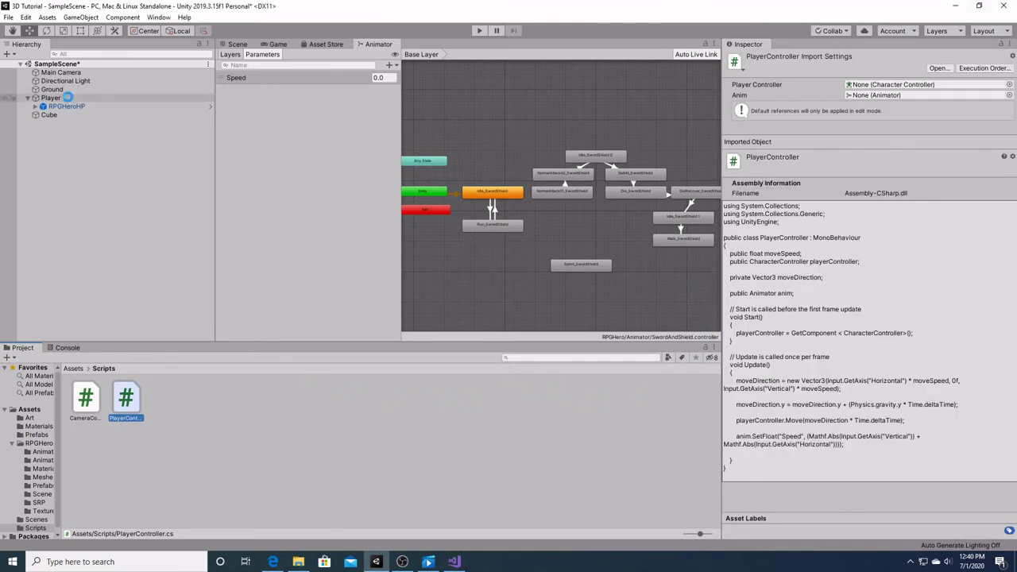
pyautogui.click(68, 97)
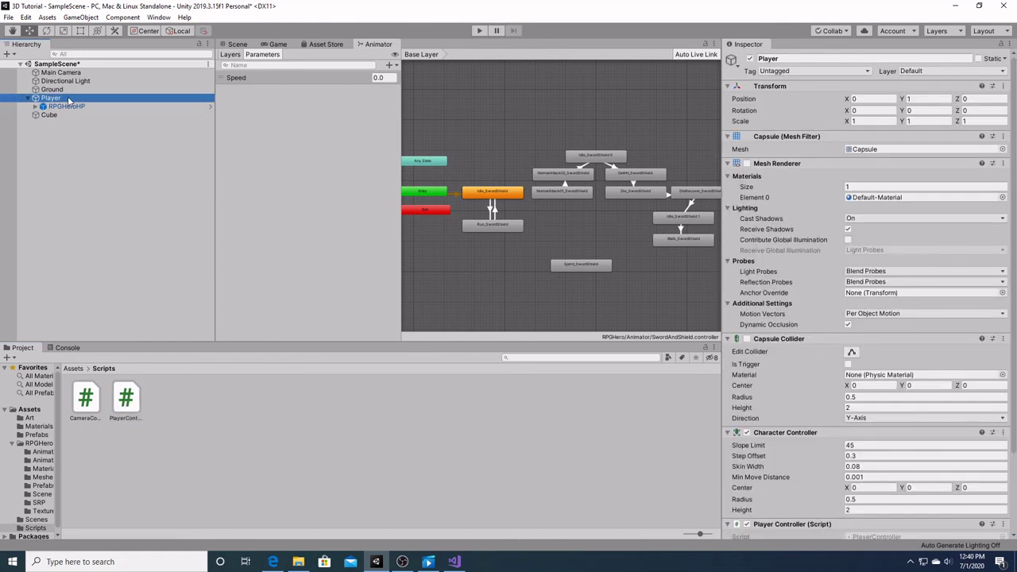
pyautogui.scroll(-3, 926, 433)
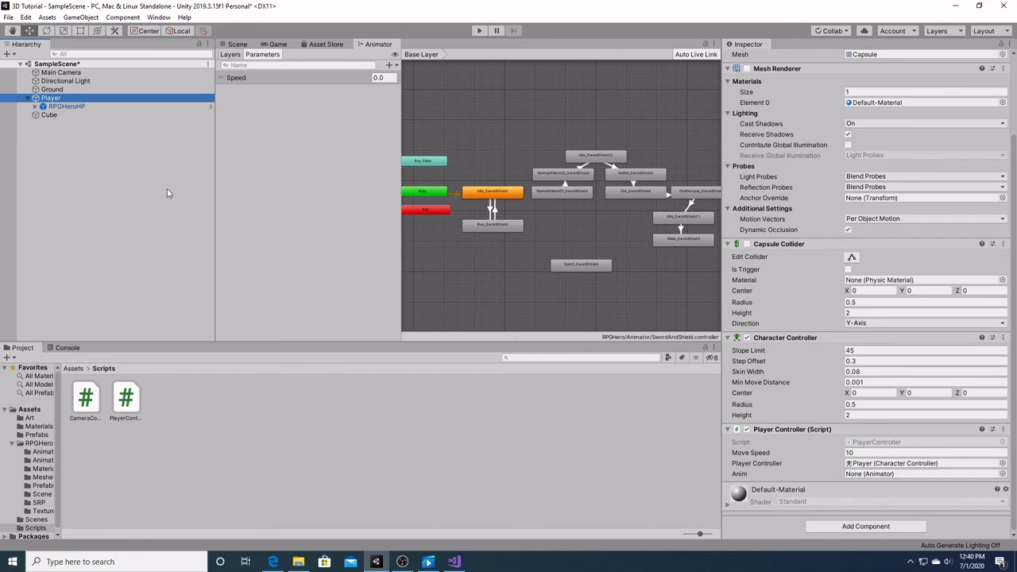
pyautogui.click(67, 106)
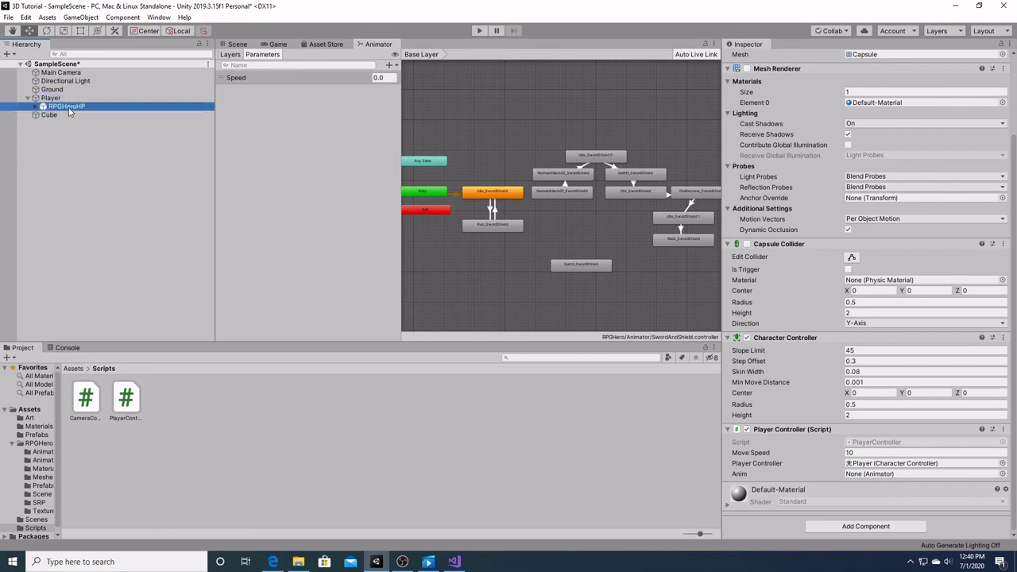
pyautogui.moveTo(51, 99); pyautogui.dragTo(80, 112)
pyautogui.click(80, 110)
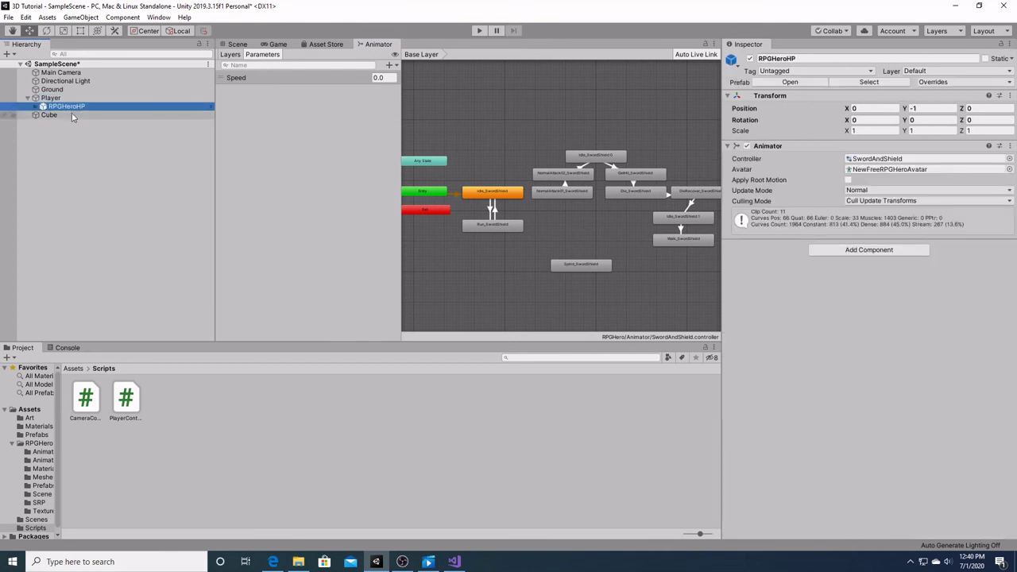
# Step: Assign RPGHeroHP to the Player Controller's Anim field and start Play mode
pyautogui.click(51, 98)
pyautogui.scroll(-5, 828, 396)
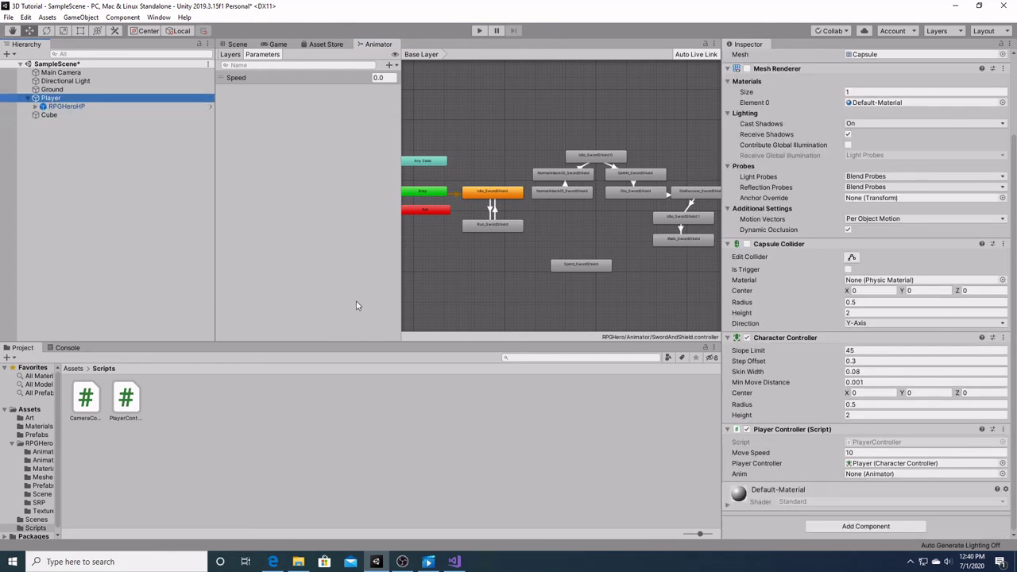
pyautogui.moveTo(57, 108); pyautogui.dragTo(898, 475)
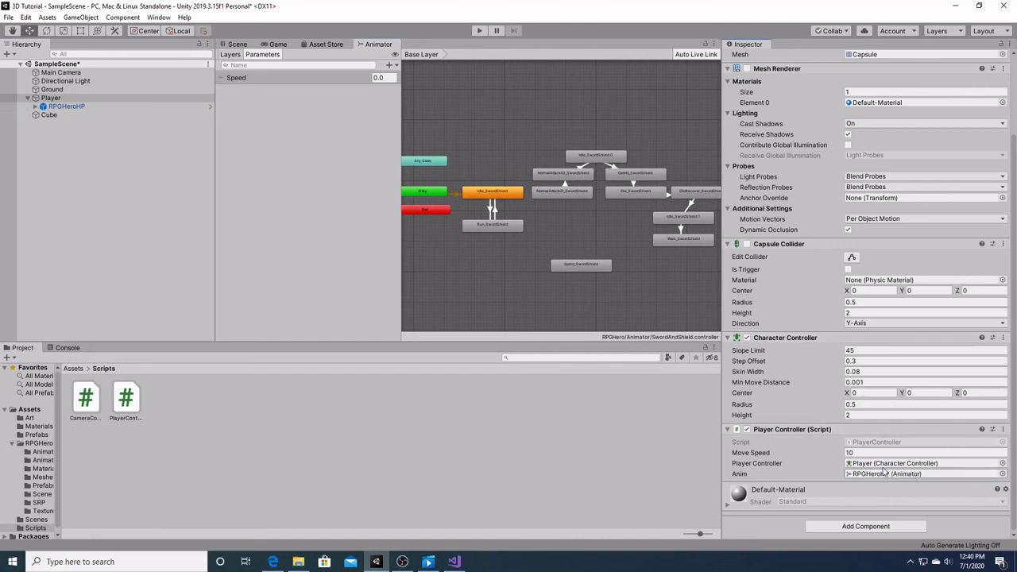
pyautogui.click(477, 31)
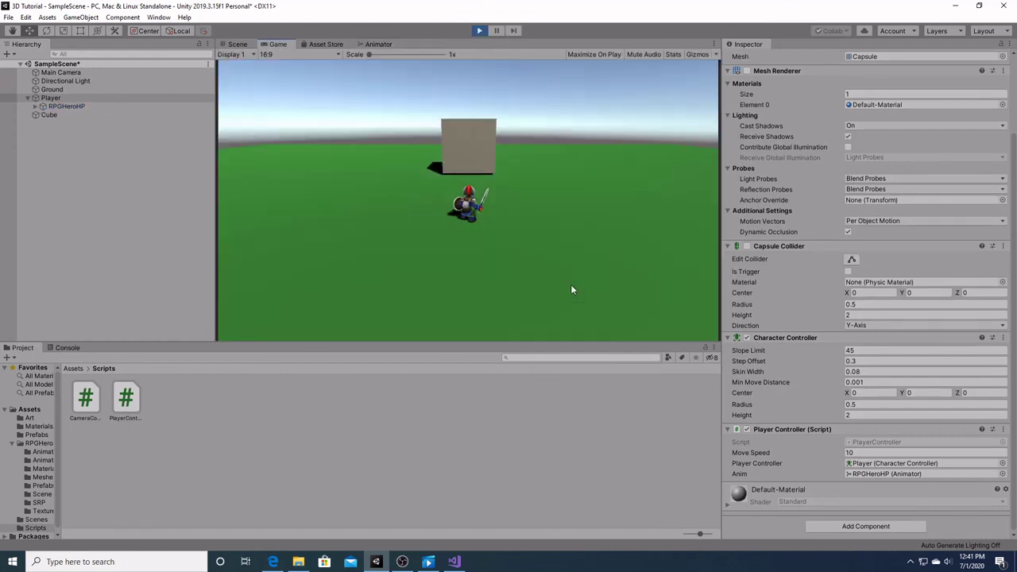
# Step: Drive the hero around the cube with W, A, S, D to test its animations, then stop Play mode
pyautogui.press('d')
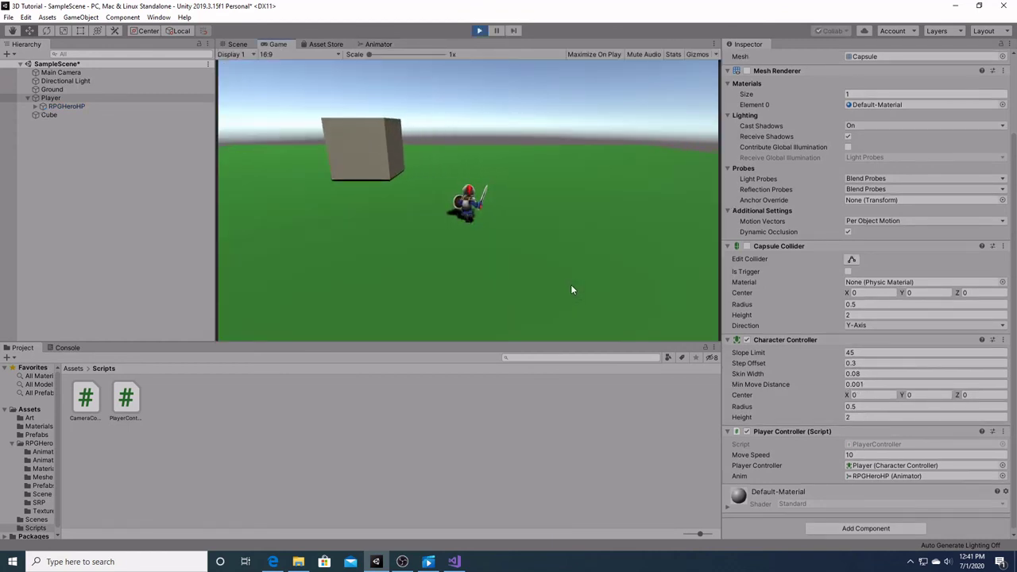
pyautogui.press('s')
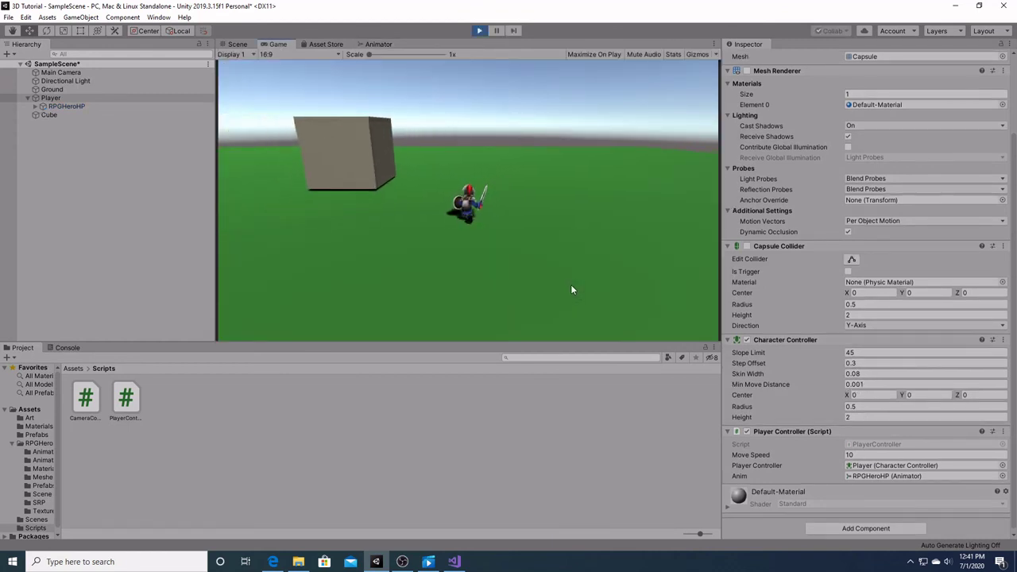
pyautogui.press('a')
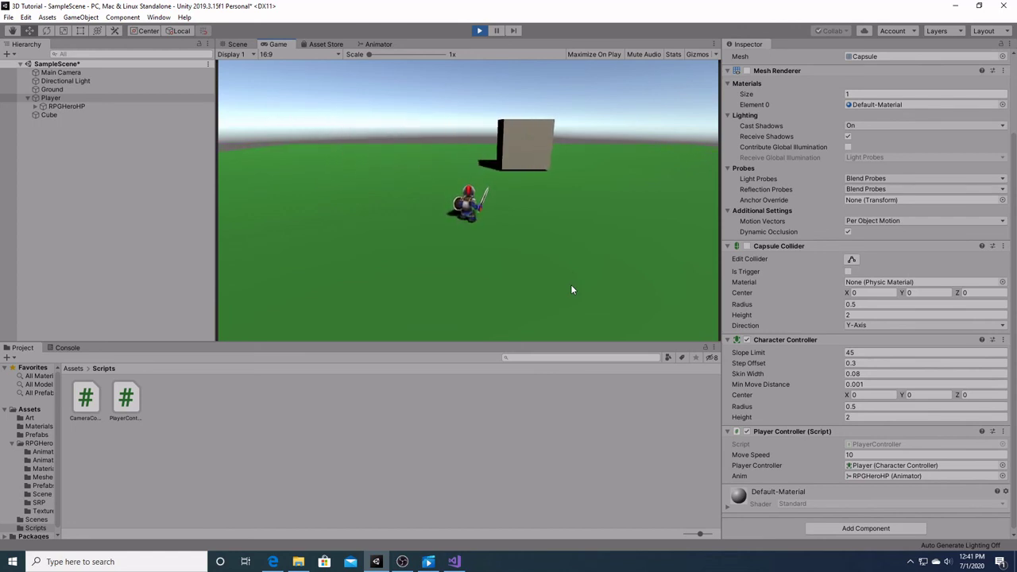
pyautogui.press('w')
pyautogui.press('w')
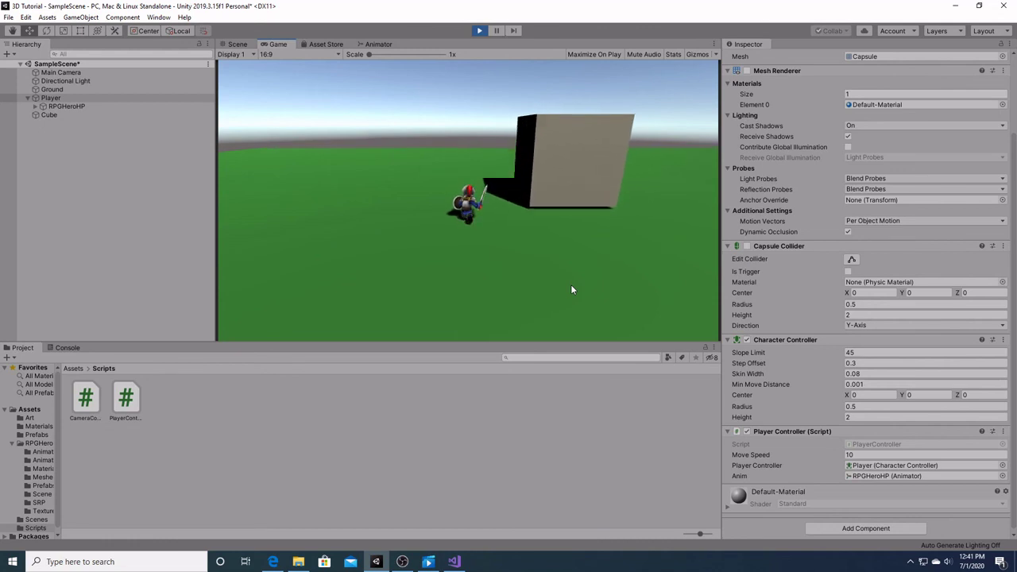
pyautogui.press('d')
pyautogui.press('s')
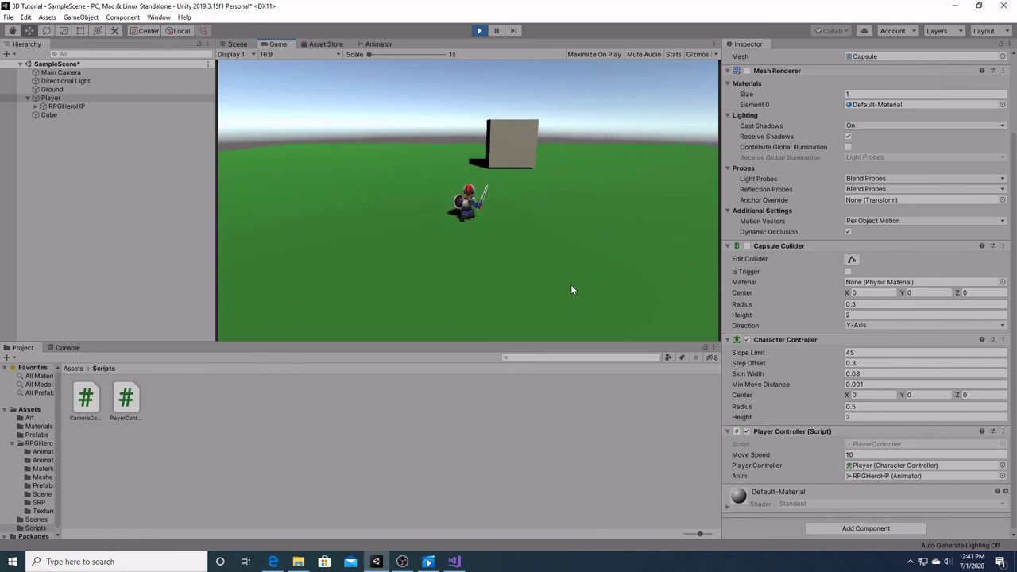
pyautogui.press('a')
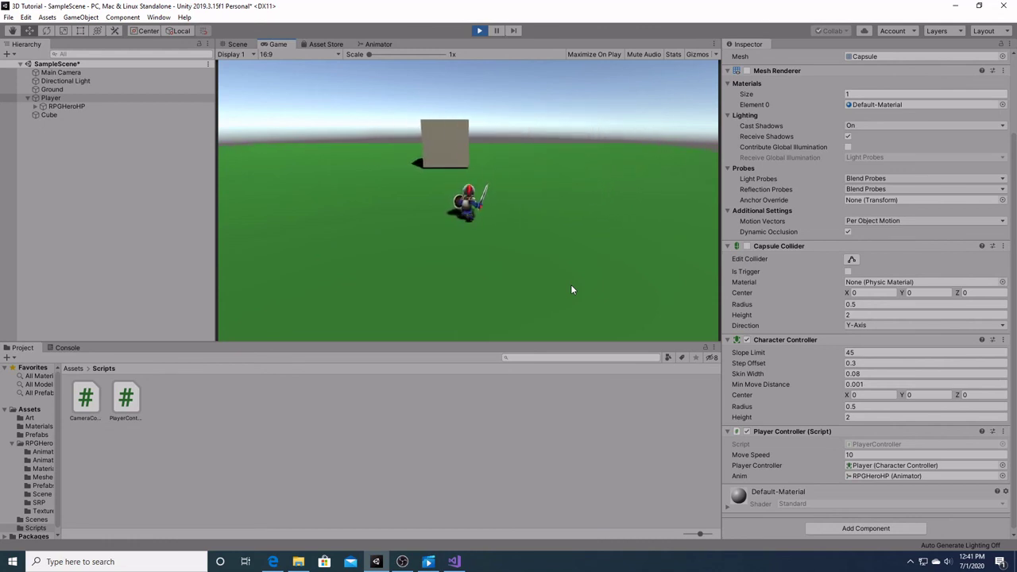
pyautogui.press('d')
pyautogui.press('a')
pyautogui.press('w')
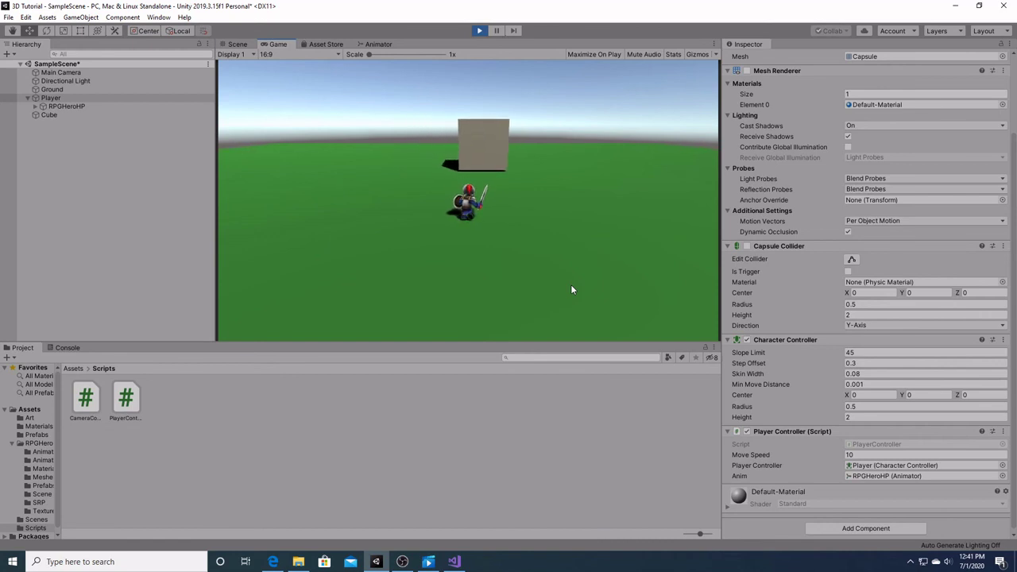
pyautogui.press('s')
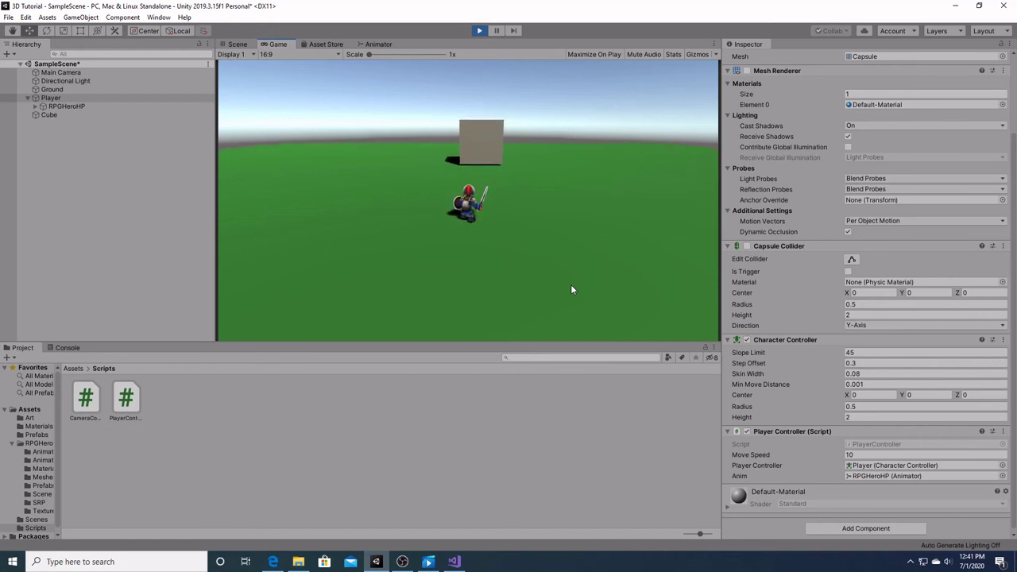
pyautogui.click(479, 30)
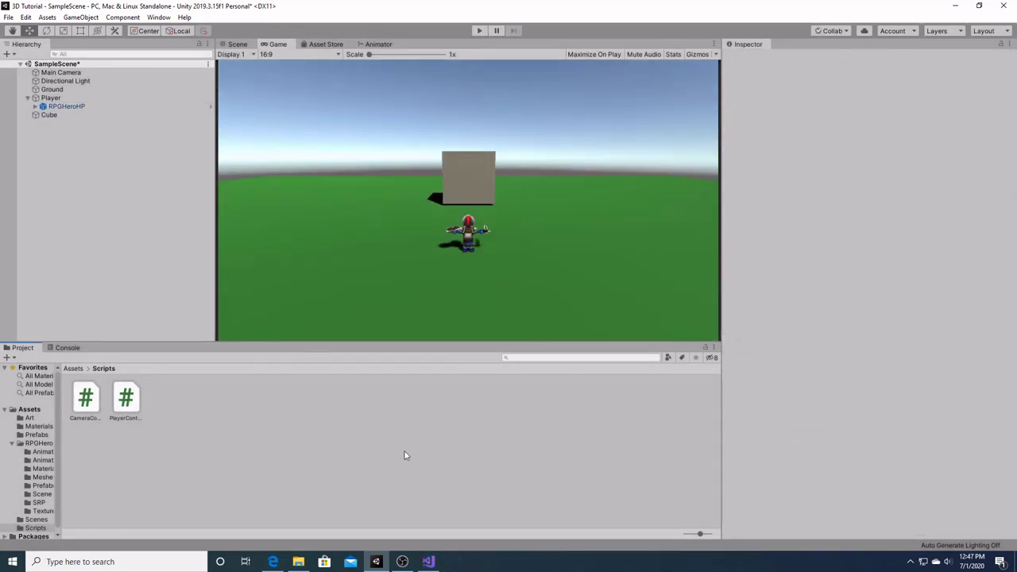